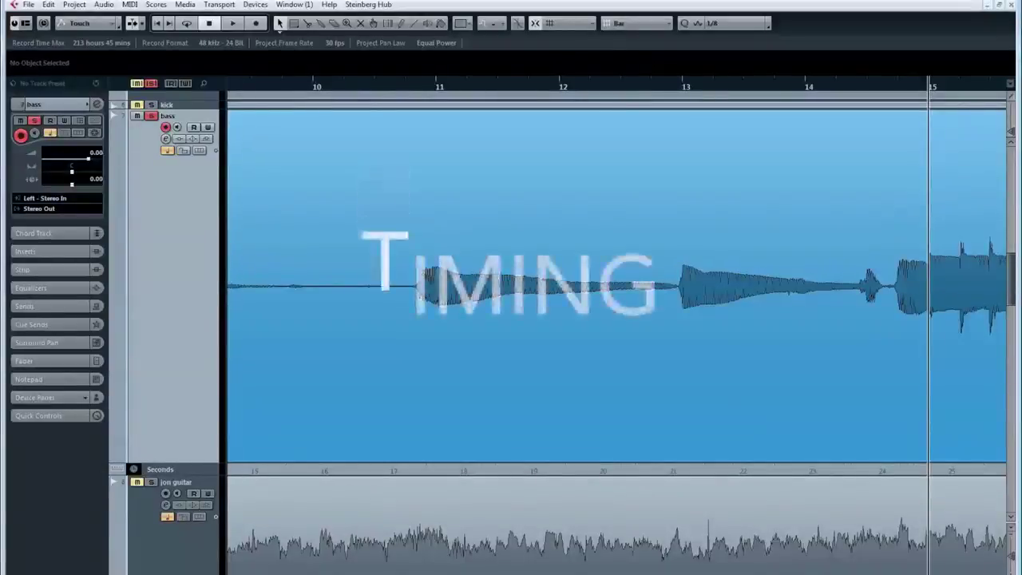
Step: Place the playback cursor at bar 11 and open the bass recording for sample editing
{"action": "scroll", "coordinate": [617, 279], "scroll_direction": "right", "scroll_amount": 2}
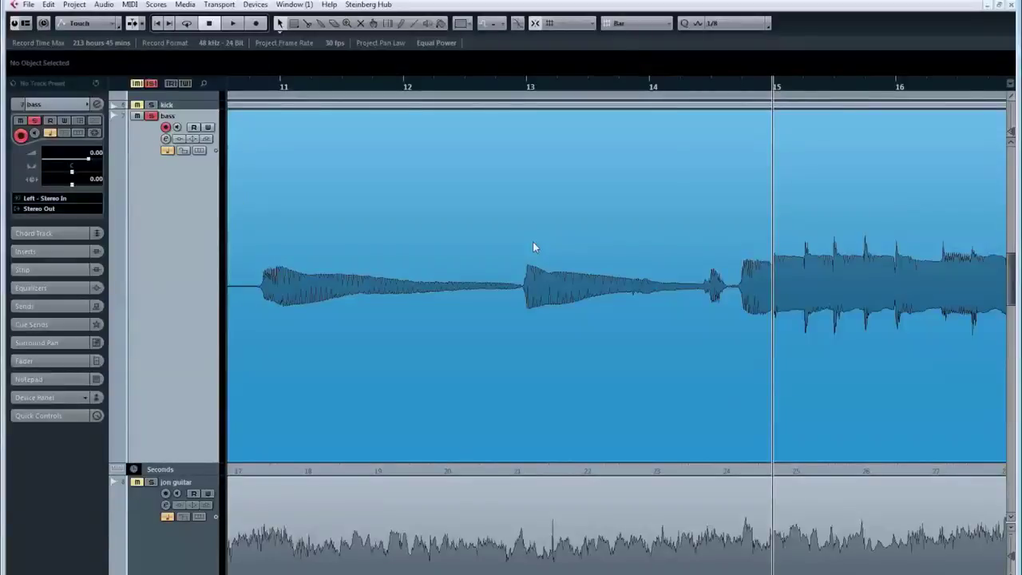
{"action": "left_click", "coordinate": [283, 87]}
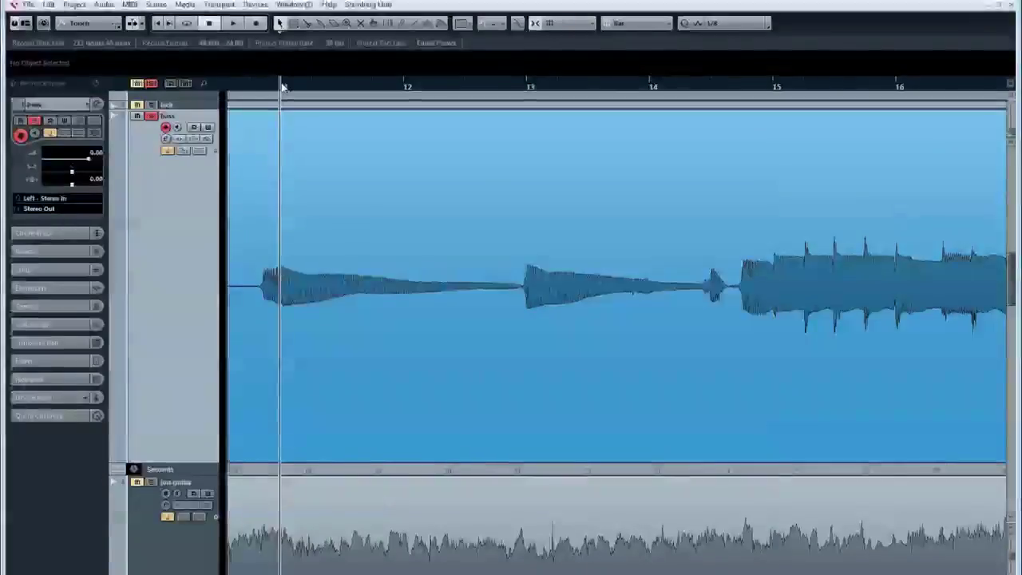
{"action": "double_click", "coordinate": [353, 257]}
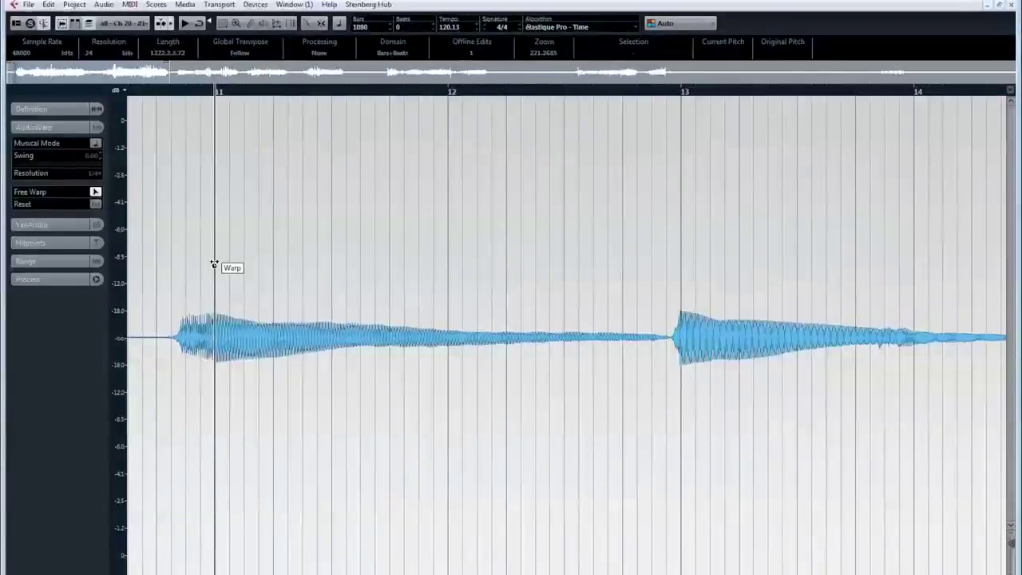
Step: Add Free Warp markers to the bass notes from bar 11 to just before bar 15, adjusting those near bars 11 and 13
{"action": "scroll", "coordinate": [358, 543], "scroll_direction": "left", "scroll_amount": 5}
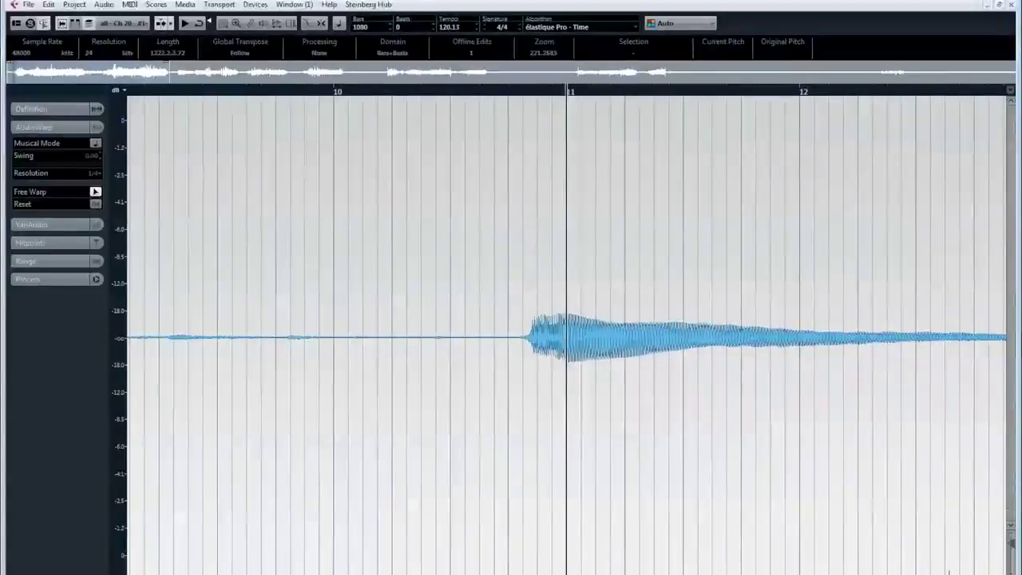
{"action": "scroll", "coordinate": [359, 543], "scroll_direction": "right", "scroll_amount": 5}
{"action": "left_click", "coordinate": [214, 264]}
{"action": "left_click", "coordinate": [671, 302]}
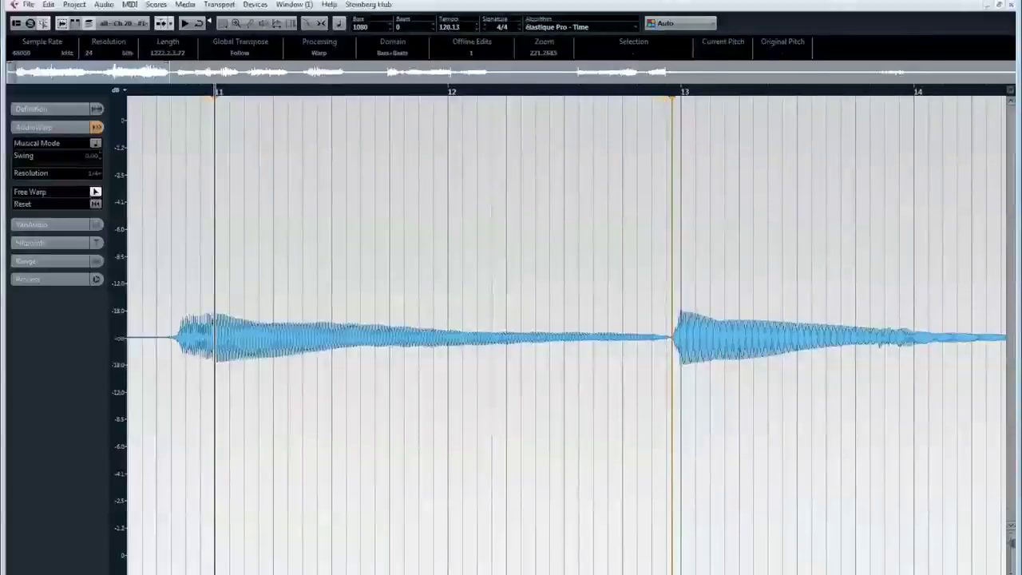
{"action": "scroll", "coordinate": [901, 297], "scroll_direction": "right", "scroll_amount": 3}
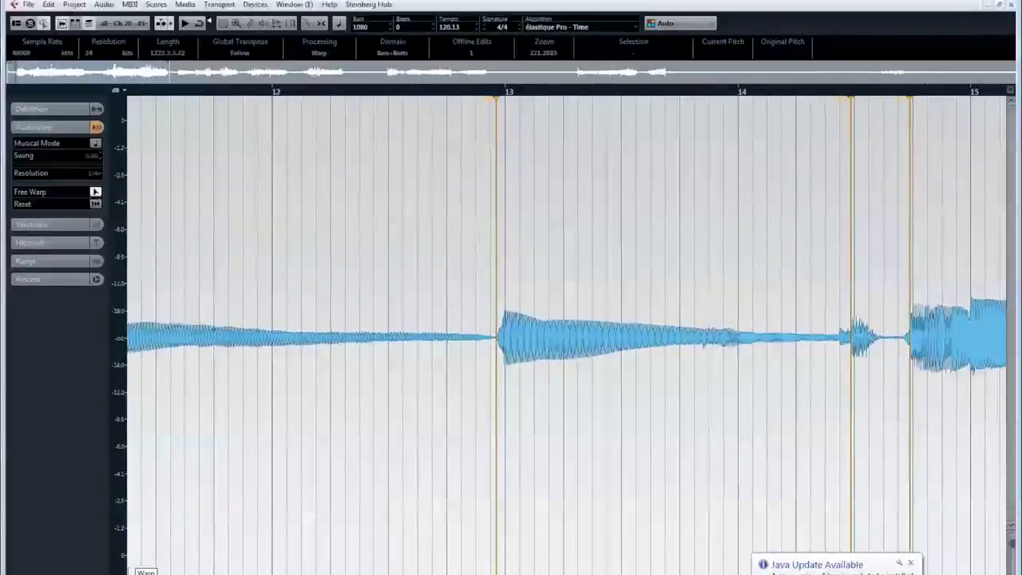
{"action": "scroll", "coordinate": [283, 487], "scroll_direction": "left", "scroll_amount": 3}
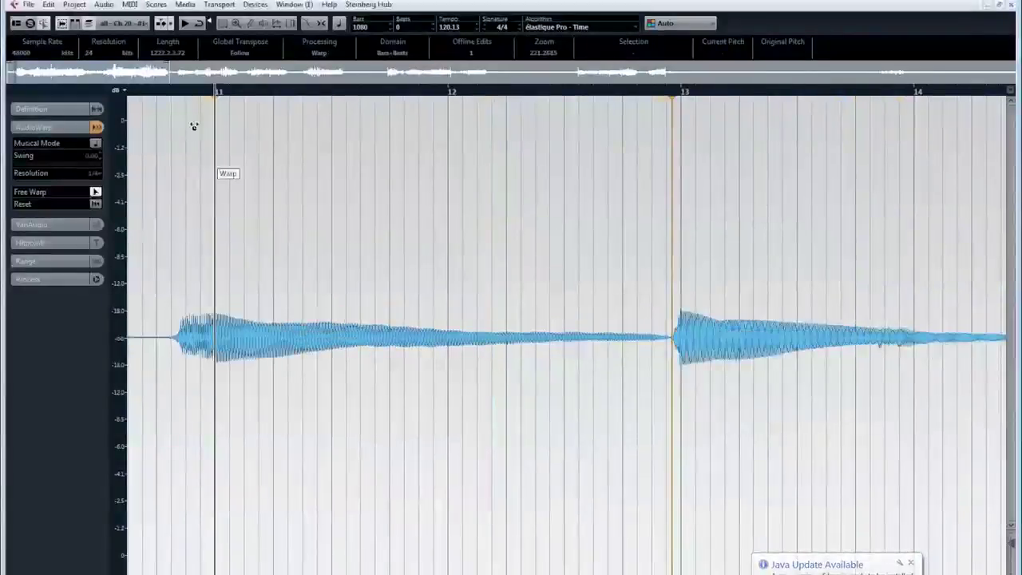
{"action": "left_click", "coordinate": [160, 94]}
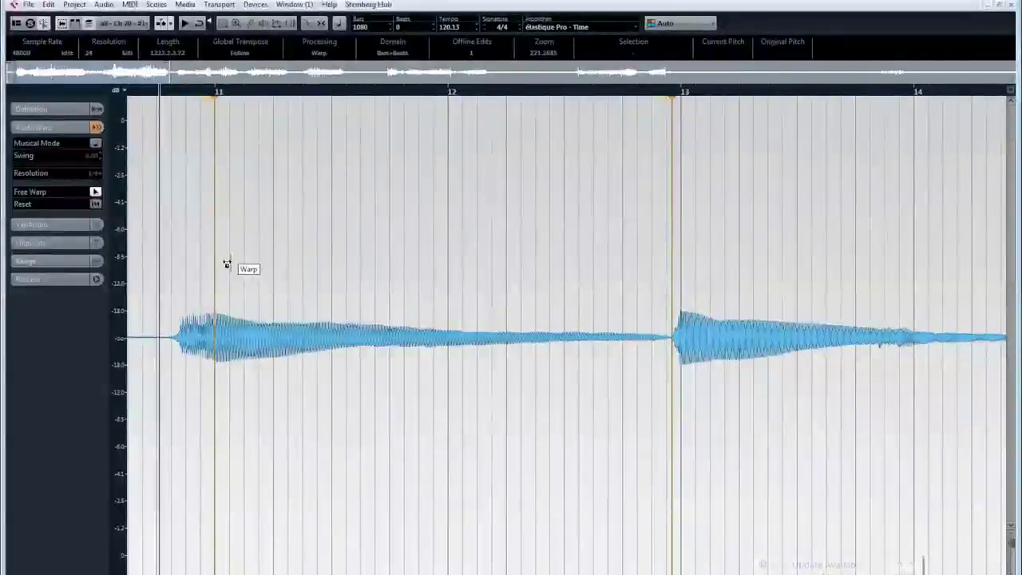
{"action": "left_click_drag", "start_coordinate": [216, 250], "coordinate": [214, 251]}
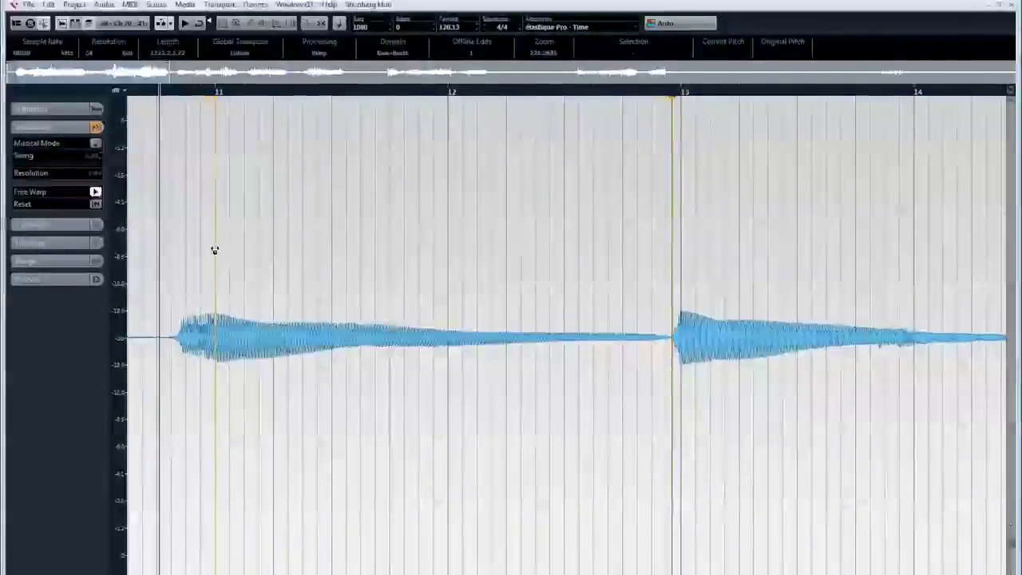
{"action": "left_click_drag", "start_coordinate": [671, 249], "coordinate": [675, 250]}
Step: Warp the bass note attacks from bar 15 to the middle of bar 16 onto the grid
{"action": "scroll", "coordinate": [820, 360], "scroll_direction": "right", "scroll_amount": 6}
{"action": "left_click", "coordinate": [678, 266]}
{"action": "left_click", "coordinate": [735, 267]}
{"action": "left_click", "coordinate": [794, 267]}
{"action": "left_click", "coordinate": [852, 266]}
{"action": "left_click", "coordinate": [941, 279]}
Step: Warp the bass note attacks from the second half of bar 16 to the middle of bar 17 onto the grid
{"action": "scroll", "coordinate": [948, 294], "scroll_direction": "right", "scroll_amount": 5}
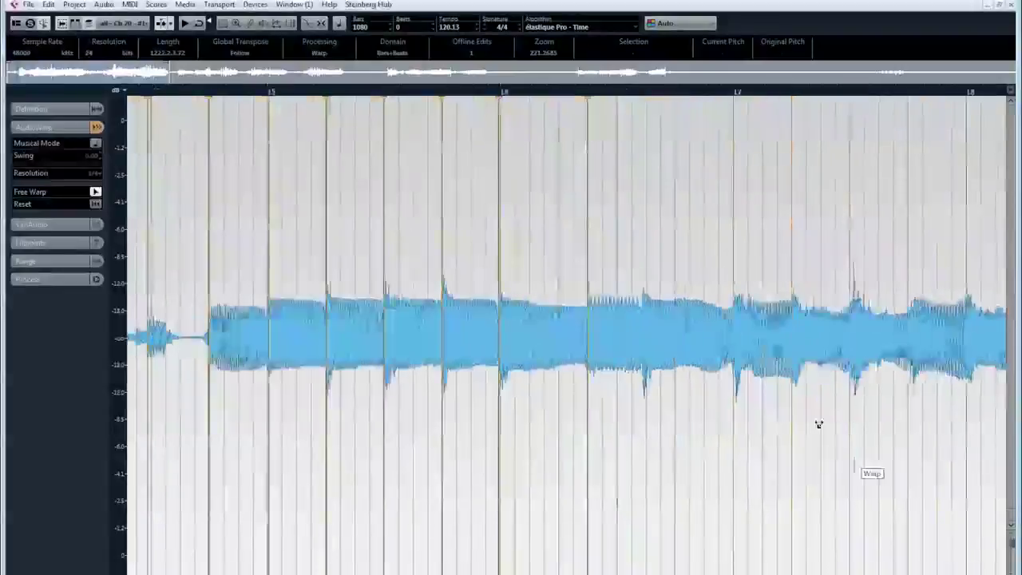
{"action": "left_click", "coordinate": [647, 274]}
{"action": "left_click", "coordinate": [793, 296]}
{"action": "left_click_drag", "start_coordinate": [796, 294], "coordinate": [791, 293]}
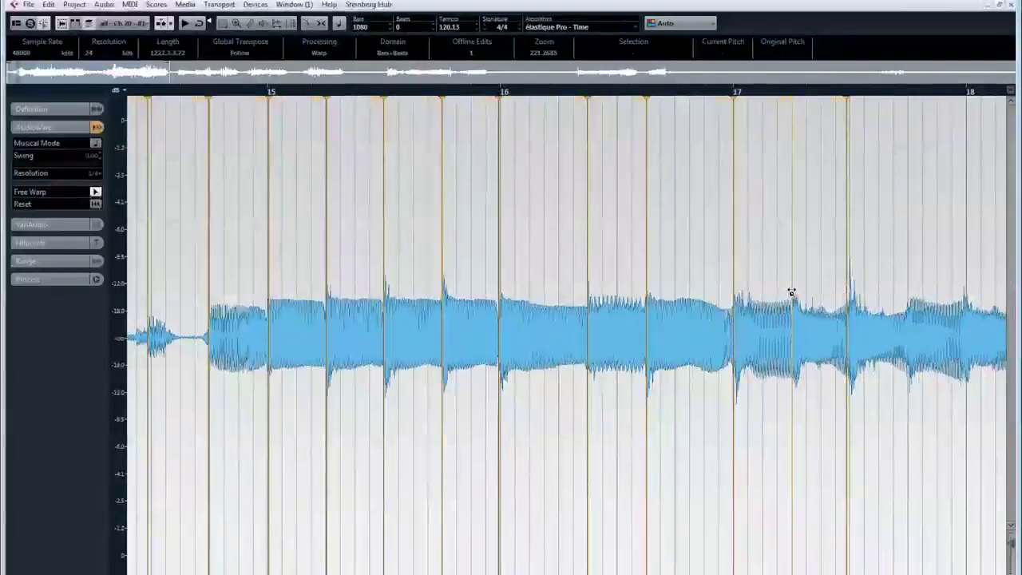
Step: Add warp markers to the bass notes from late bar 17 onward, aligning the downbeat note with bar 19
{"action": "scroll", "coordinate": [791, 293], "scroll_direction": "right", "scroll_amount": 5}
{"action": "left_click", "coordinate": [524, 297]}
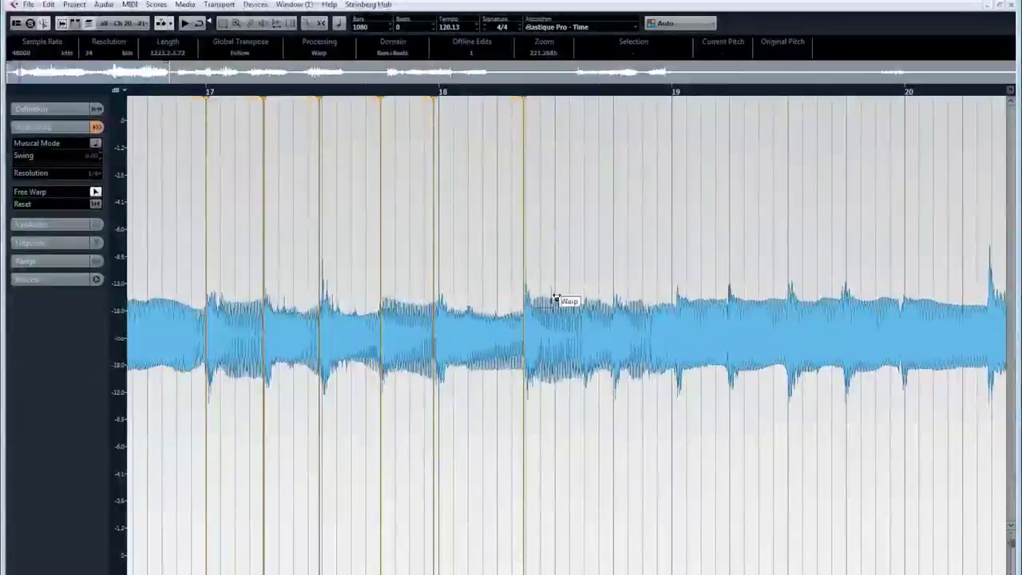
{"action": "left_click", "coordinate": [649, 304]}
{"action": "left_click_drag", "start_coordinate": [677, 296], "coordinate": [672, 299]}
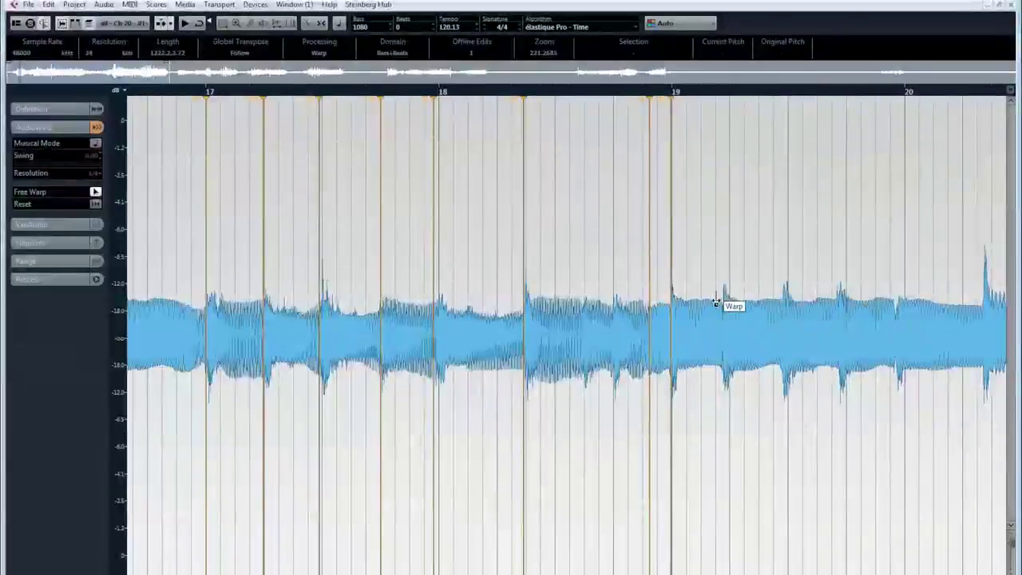
Step: Warp the bass notes after the bar 19 downbeat through the loud note in bar 20 onto the grid
{"action": "left_click_drag", "start_coordinate": [726, 298], "coordinate": [730, 299]}
{"action": "left_click", "coordinate": [790, 300]}
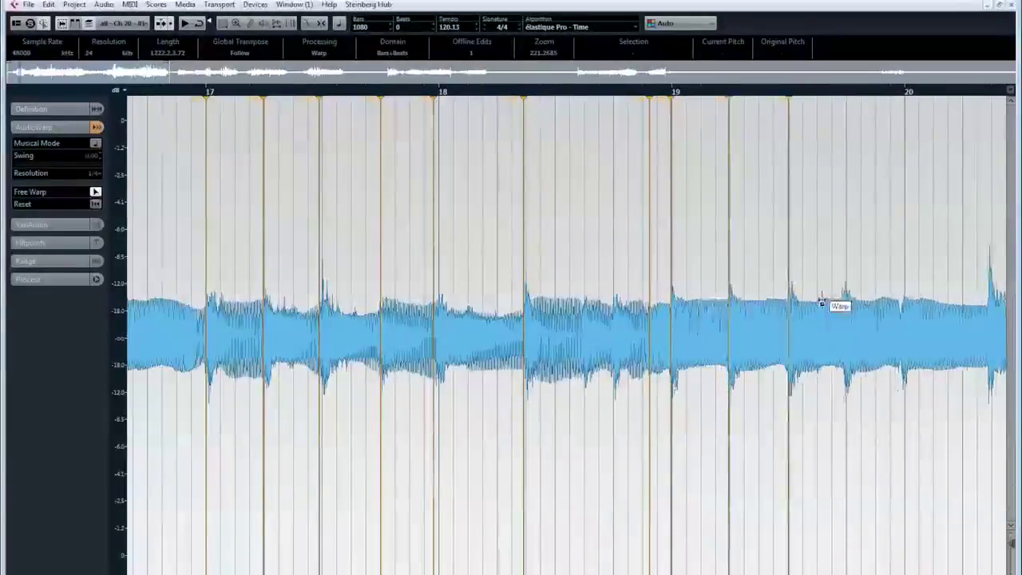
{"action": "left_click", "coordinate": [845, 301]}
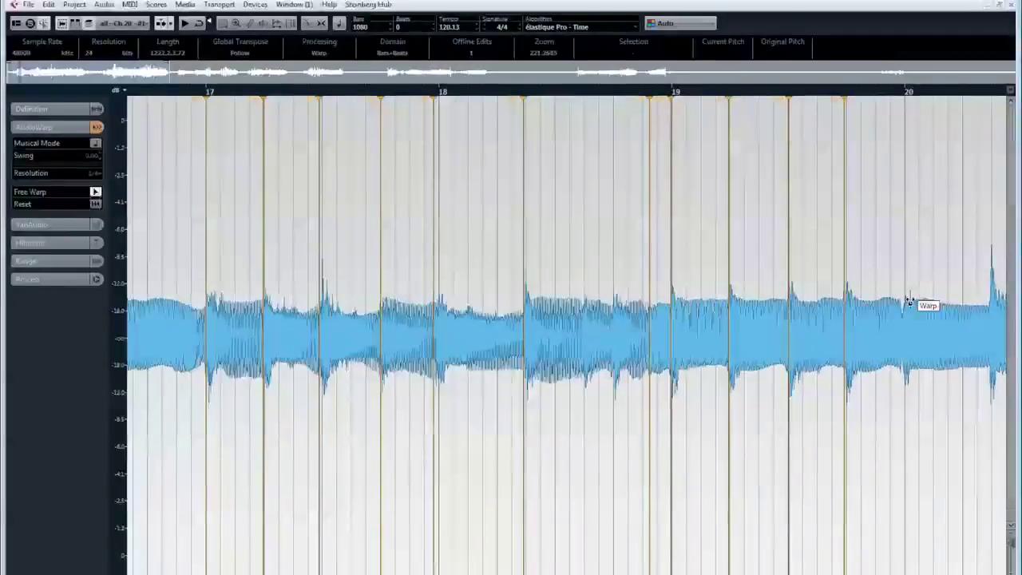
{"action": "left_click", "coordinate": [991, 295]}
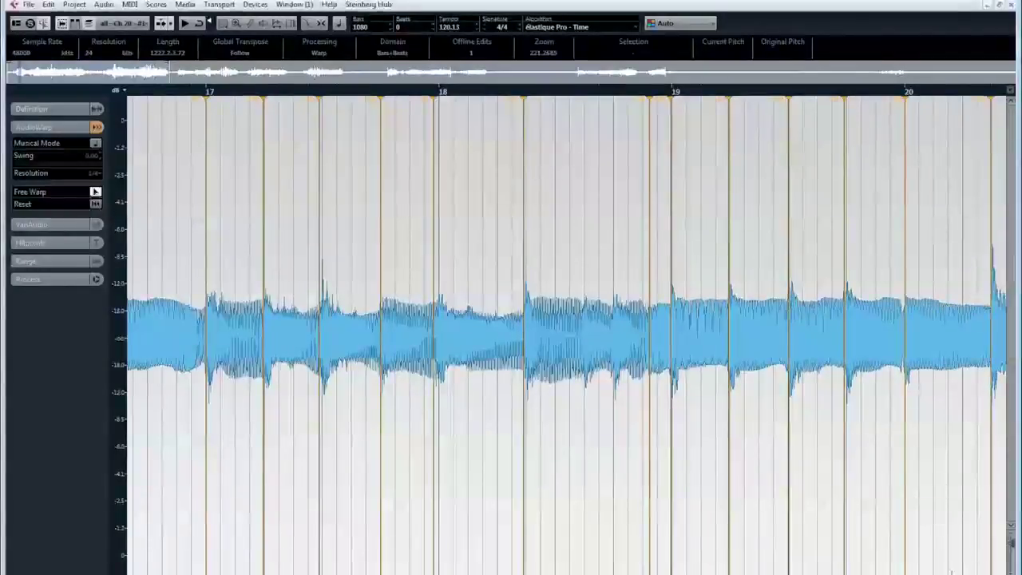
{"action": "left_click", "coordinate": [954, 574]}
Step: Warp the bass note attacks from the second half of bar 20 to bar 22 onto the grid
{"action": "scroll", "coordinate": [559, 559], "scroll_direction": "right", "scroll_amount": 5}
{"action": "left_click", "coordinate": [344, 288]}
{"action": "left_click_drag", "start_coordinate": [344, 288], "coordinate": [346, 287]}
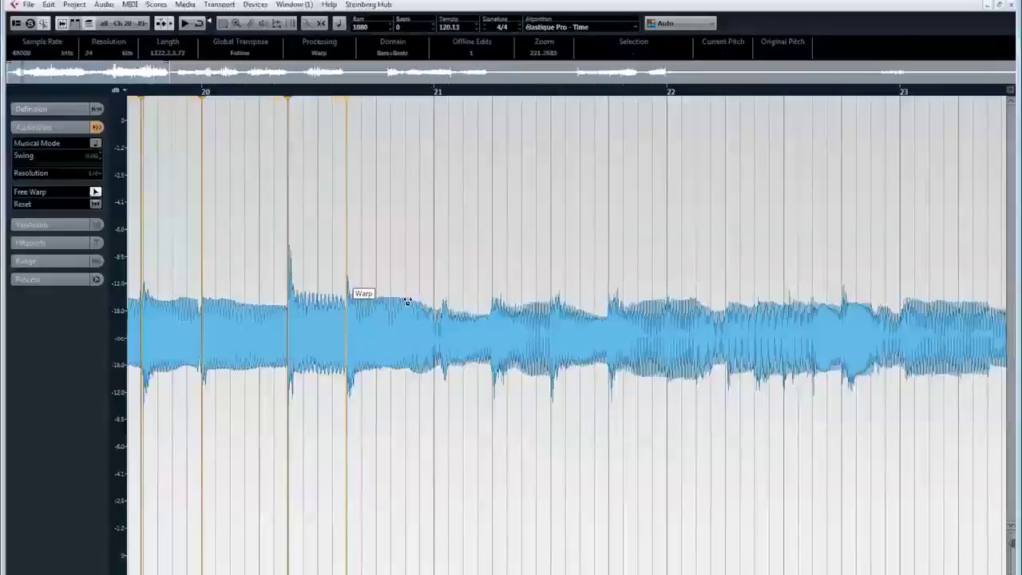
{"action": "left_click", "coordinate": [433, 309]}
{"action": "left_click", "coordinate": [490, 310]}
{"action": "left_click", "coordinate": [551, 313]}
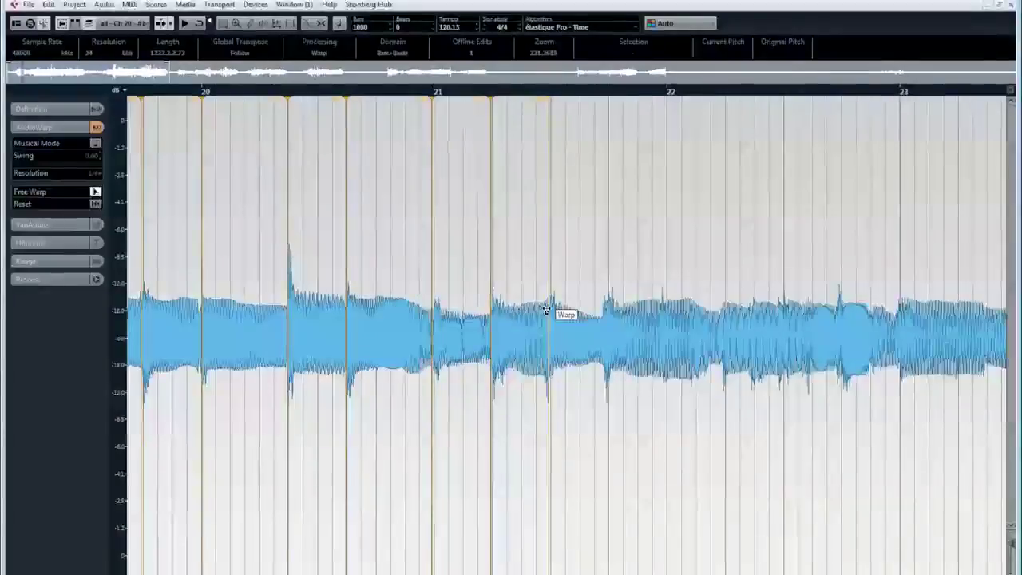
{"action": "left_click", "coordinate": [663, 311]}
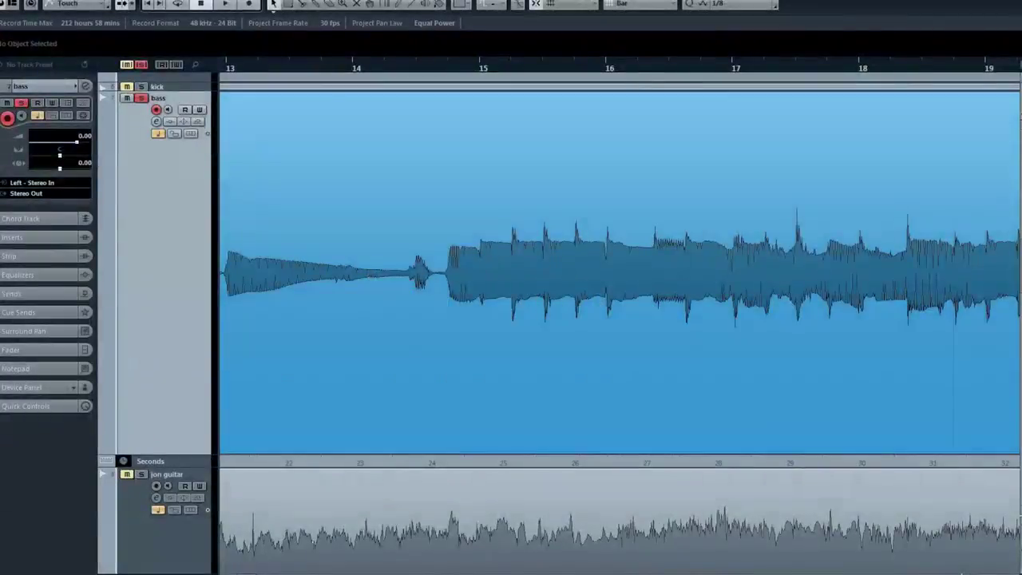
Step: Examine the bass waveform in the project from the intro to the end of the song
{"action": "scroll", "coordinate": [620, 273], "scroll_direction": "right", "scroll_amount": 2}
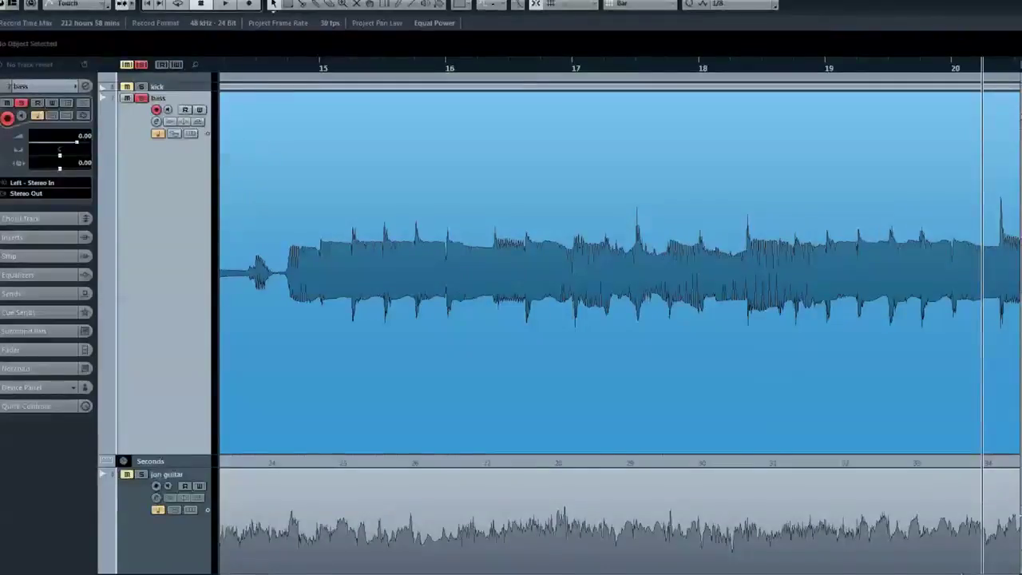
{"action": "scroll", "coordinate": [619, 273], "scroll_direction": "left", "scroll_amount": 2}
{"action": "scroll", "coordinate": [620, 273], "scroll_direction": "left", "scroll_amount": 2}
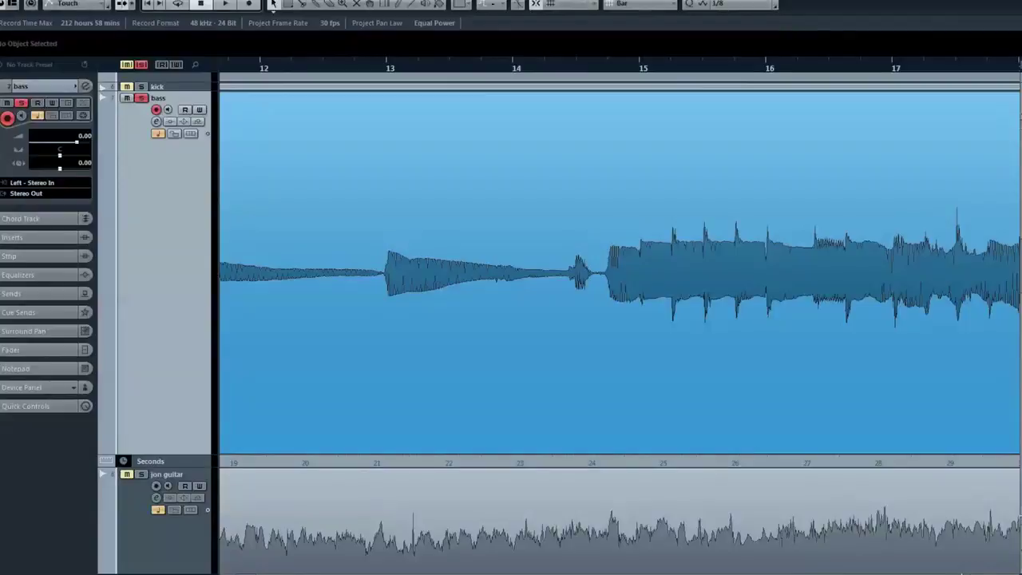
{"action": "scroll", "coordinate": [442, 273], "scroll_direction": "down", "scroll_amount": 5}
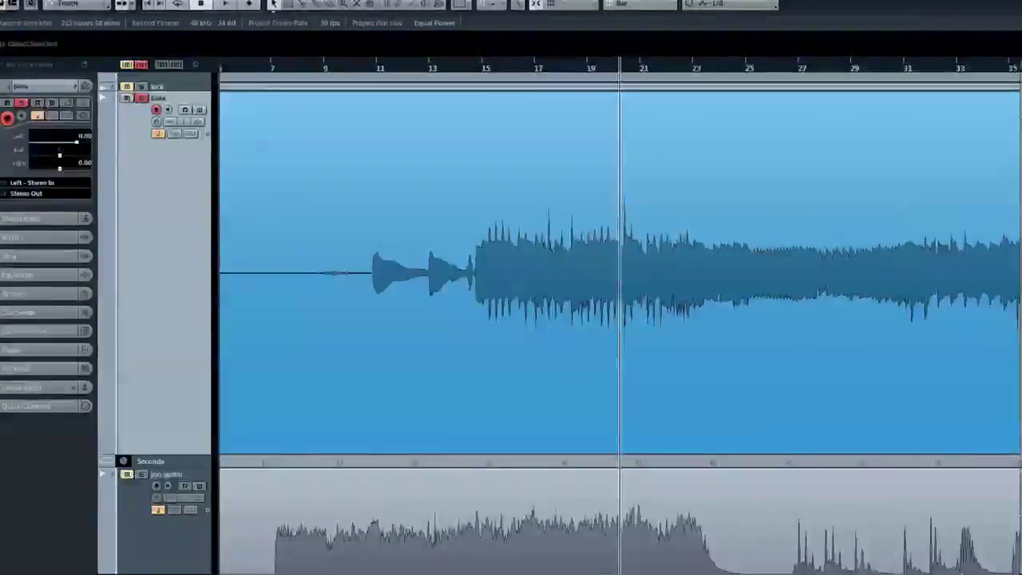
{"action": "scroll", "coordinate": [619, 274], "scroll_direction": "right", "scroll_amount": 4}
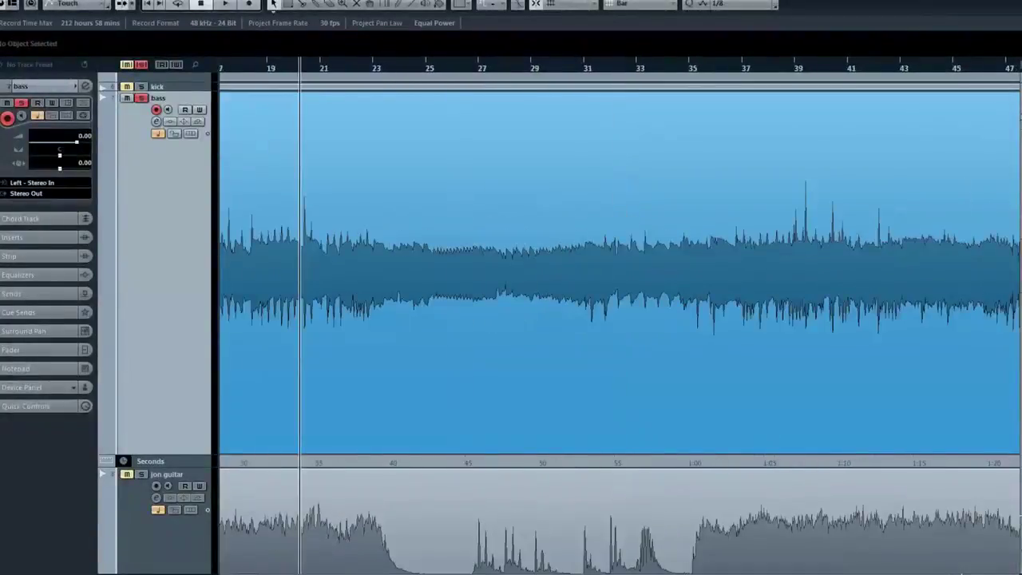
{"action": "scroll", "coordinate": [620, 273], "scroll_direction": "right", "scroll_amount": 4}
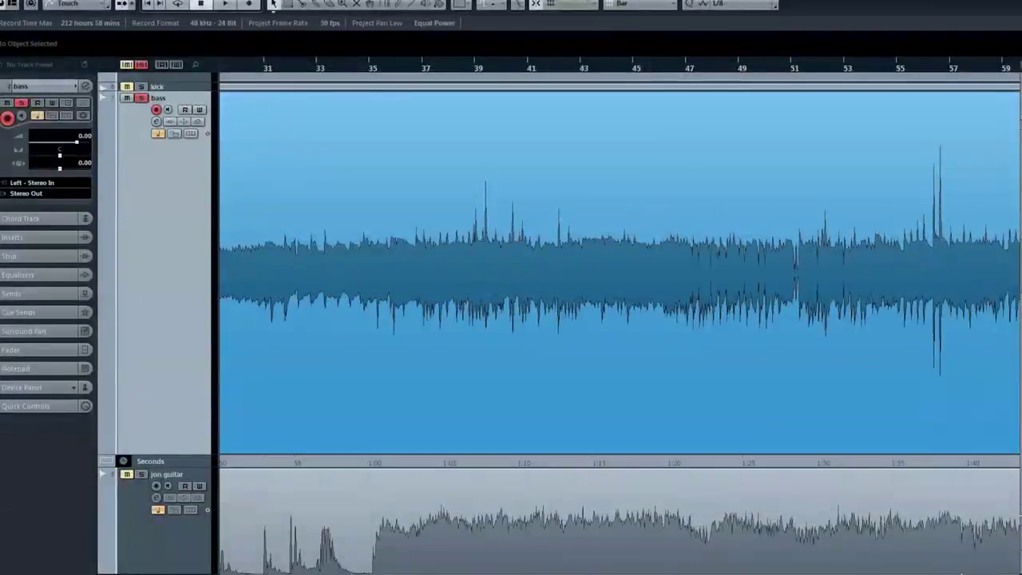
{"action": "scroll", "coordinate": [620, 273], "scroll_direction": "down", "scroll_amount": 5}
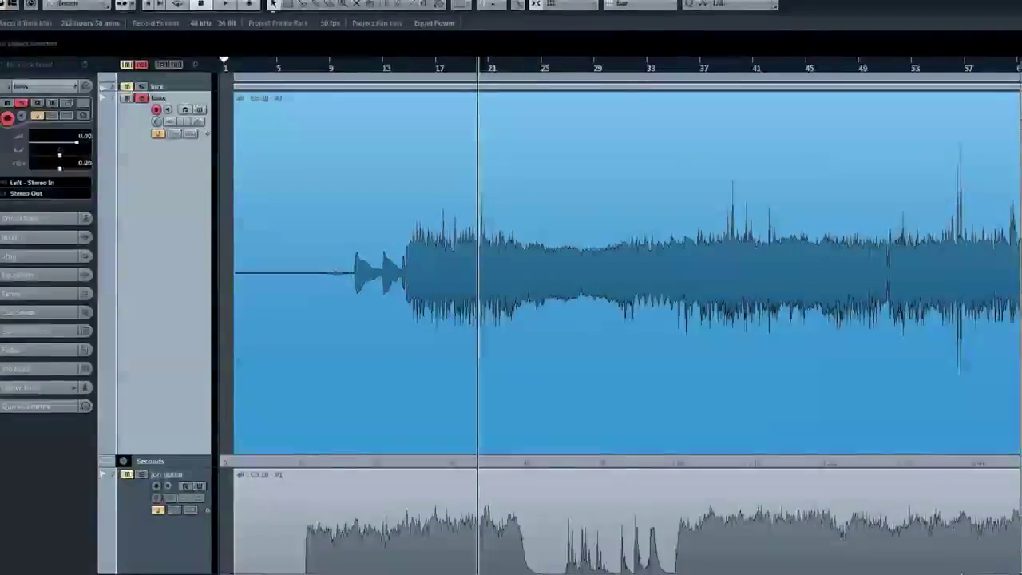
{"action": "scroll", "coordinate": [620, 273], "scroll_direction": "right", "scroll_amount": 2}
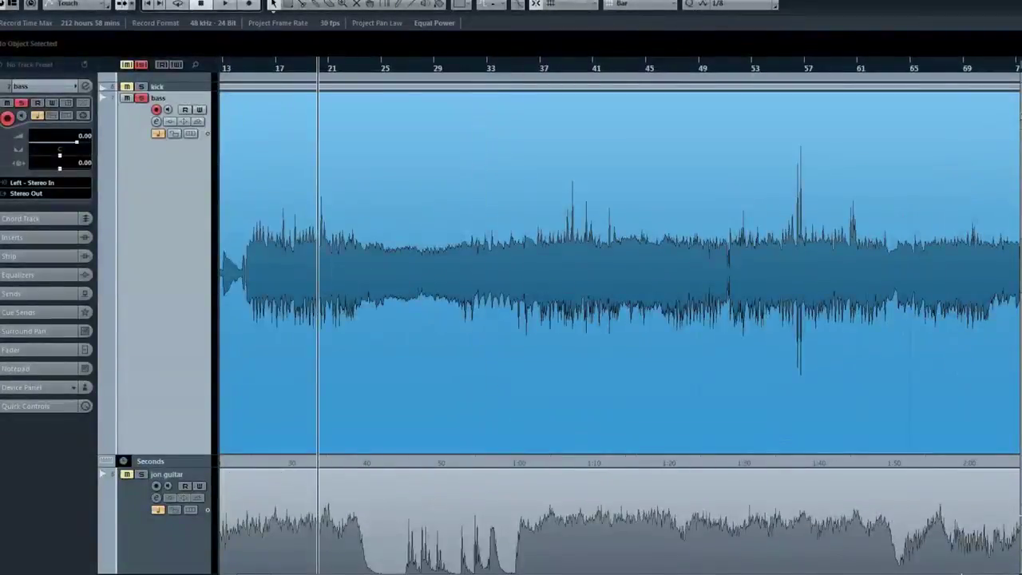
{"action": "scroll", "coordinate": [611, 383], "scroll_direction": "right", "scroll_amount": 2}
{"action": "scroll", "coordinate": [611, 384], "scroll_direction": "right", "scroll_amount": 2}
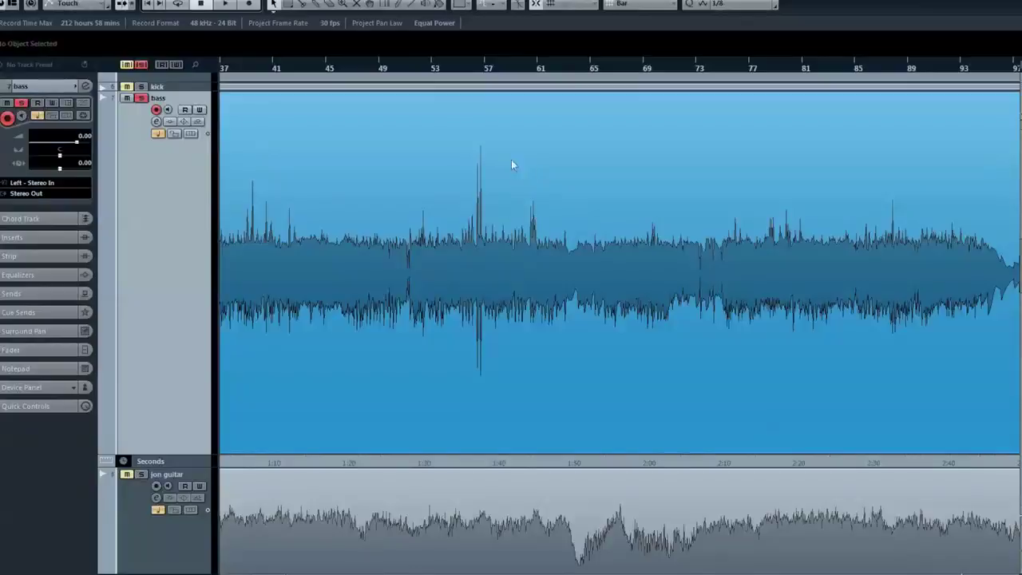
Step: Split the bass event at bars 45, 49, 65 and 69
{"action": "left_click", "coordinate": [307, 4]}
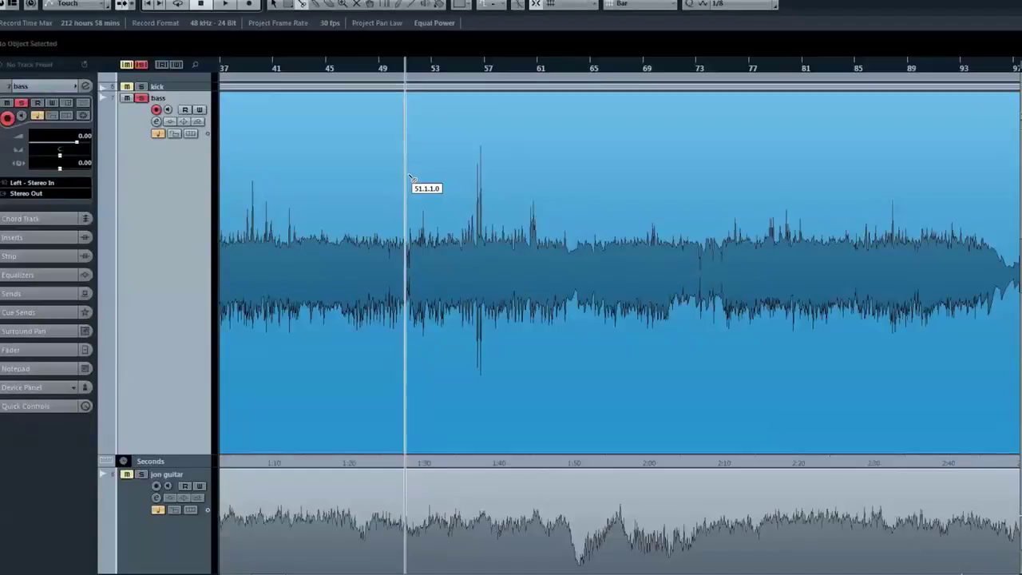
{"action": "left_click", "coordinate": [333, 184]}
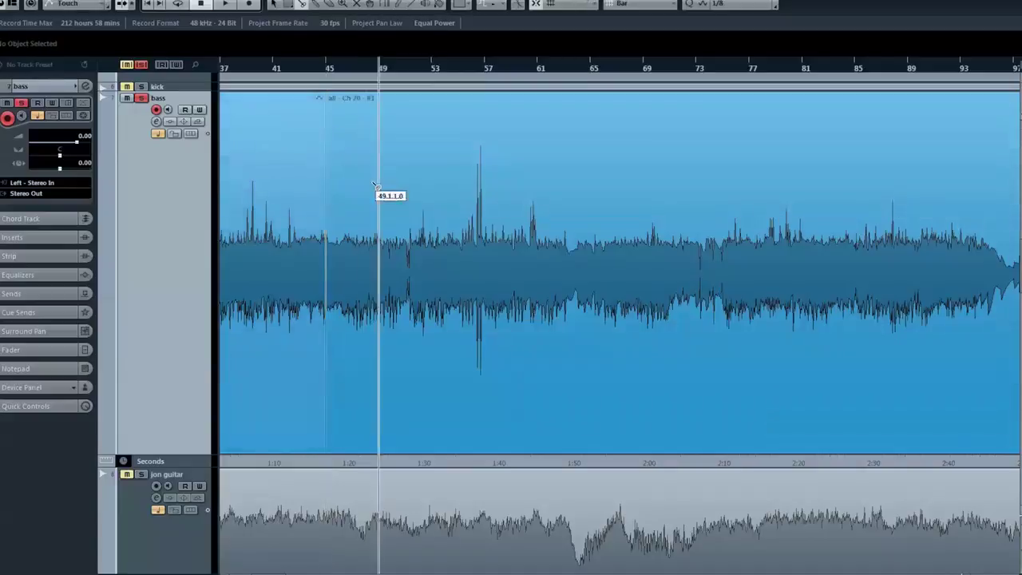
{"action": "left_click", "coordinate": [589, 216]}
{"action": "left_click", "coordinate": [643, 216]}
{"action": "key", "text": "1"}
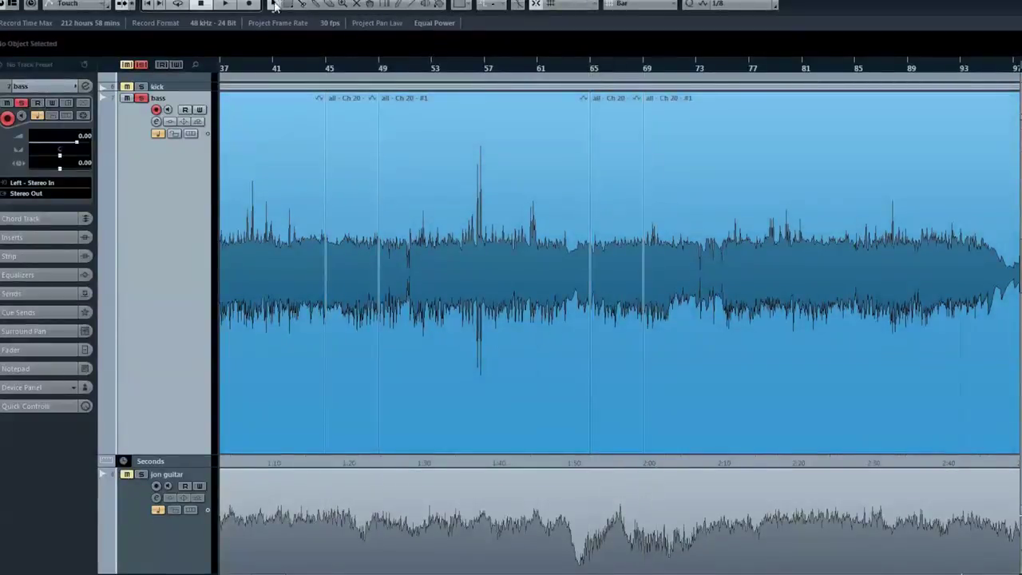
Step: Replace the bass section from bar 45 to 49 with a copy of the section from bar 65 to 69
{"action": "left_click", "coordinate": [333, 193]}
{"action": "key", "text": "Delete"}
{"action": "left_click", "coordinate": [575, 214]}
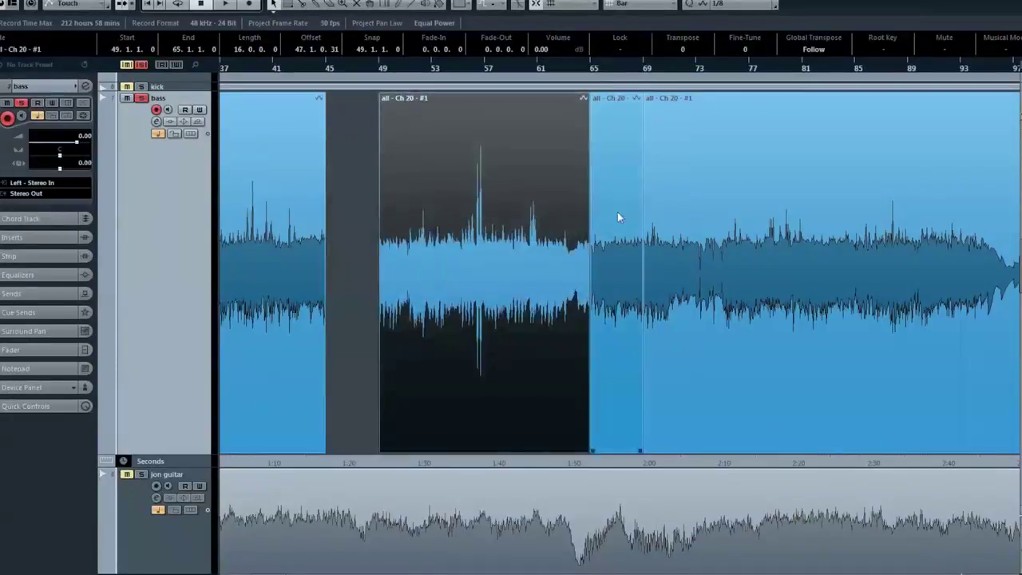
{"action": "left_click", "coordinate": [628, 232]}
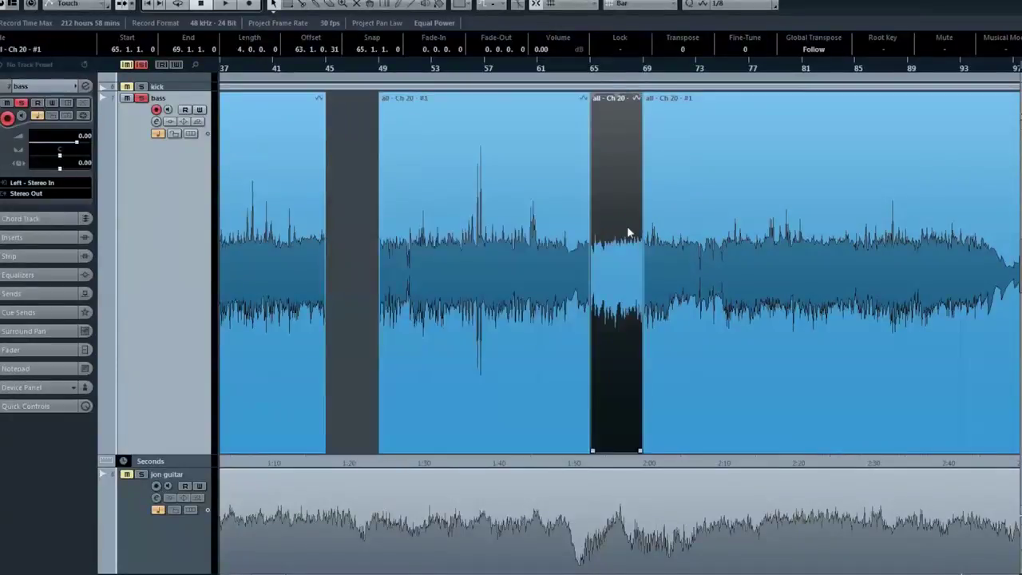
{"action": "left_click", "coordinate": [327, 69]}
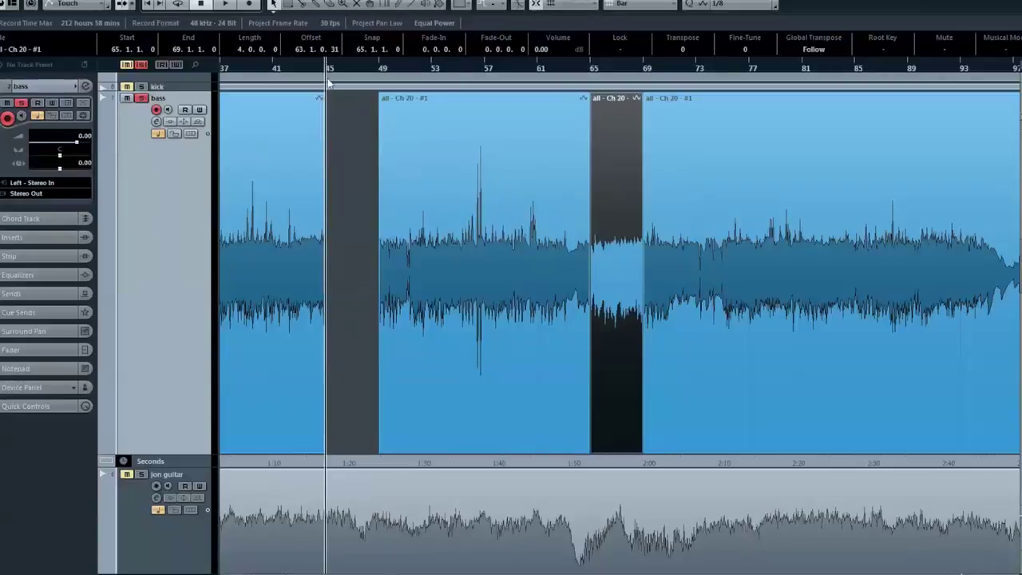
{"action": "key", "text": "ctrl+x"}
{"action": "key", "text": "ctrl+v"}
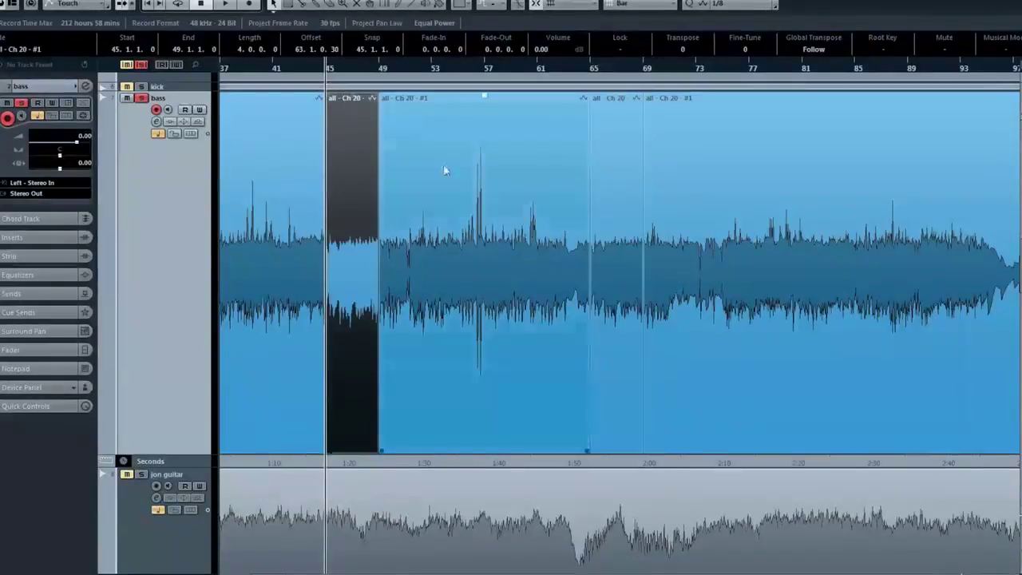
Step: Undo the latest bass track edits and redo the paste at bar 45
{"action": "left_click", "coordinate": [632, 347]}
{"action": "key", "text": "ctrl+z"}
{"action": "key", "text": "ctrl+z"}
{"action": "key", "text": "ctrl+shift+z"}
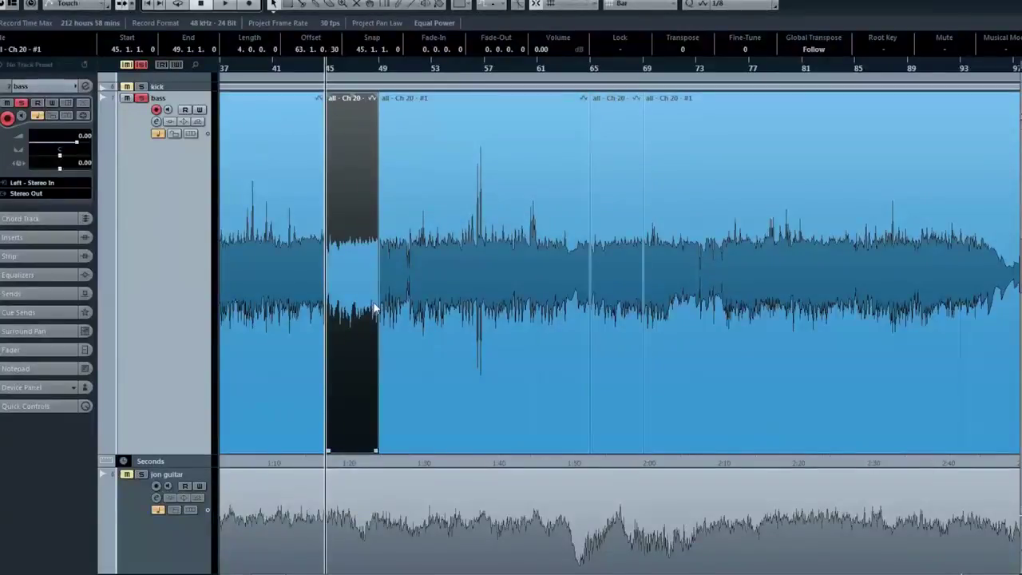
Step: Examine the bass track's split events and waveform from bar 45 to the song's end and back to the start
{"action": "key", "text": "Left"}
{"action": "key", "text": "Right"}
{"action": "key", "text": "Right"}
{"action": "key", "text": "Right"}
{"action": "key", "text": "Right"}
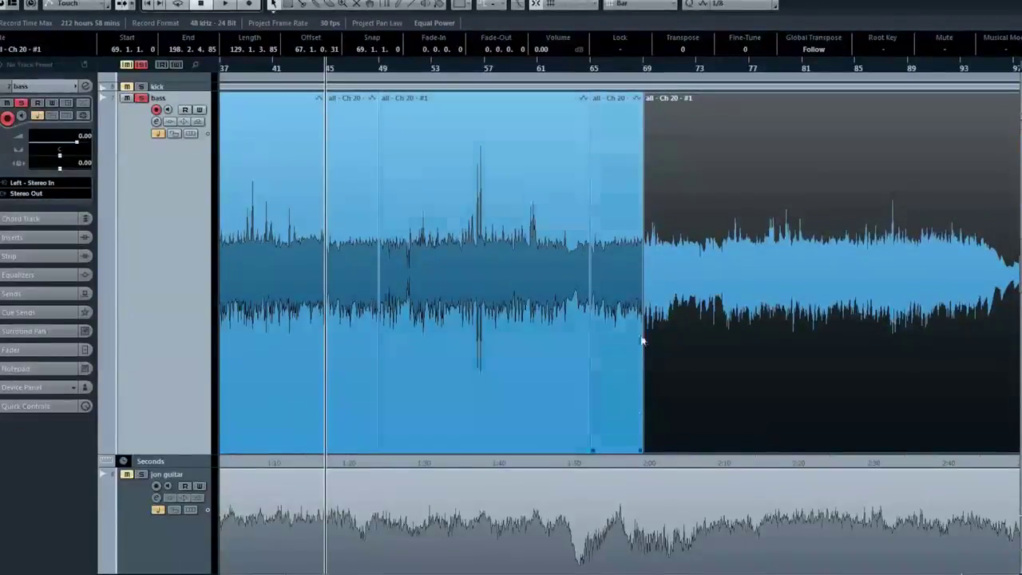
{"action": "scroll", "coordinate": [620, 271], "scroll_direction": "right", "scroll_amount": 10}
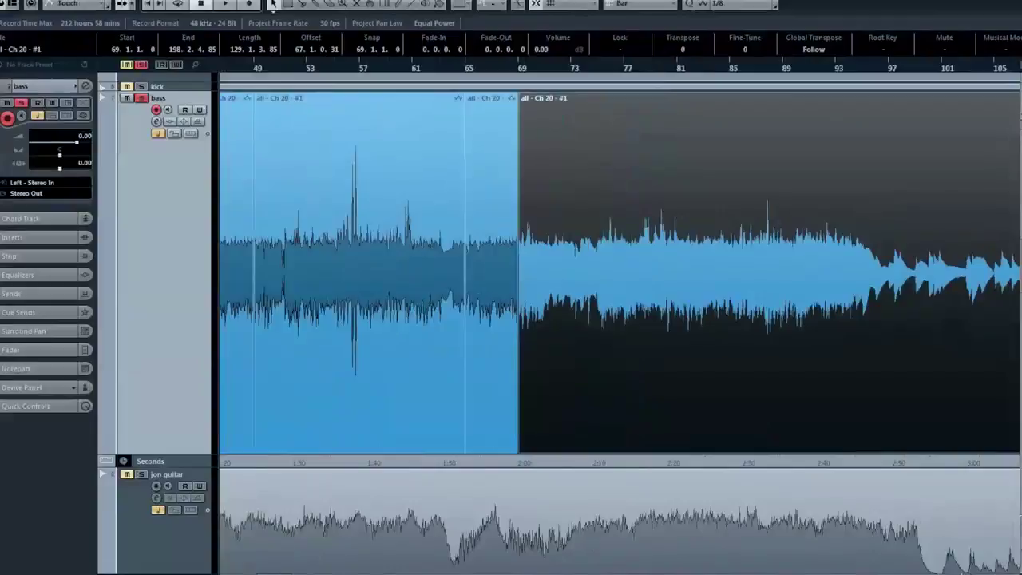
{"action": "scroll", "coordinate": [289, 572], "scroll_direction": "left", "scroll_amount": 9}
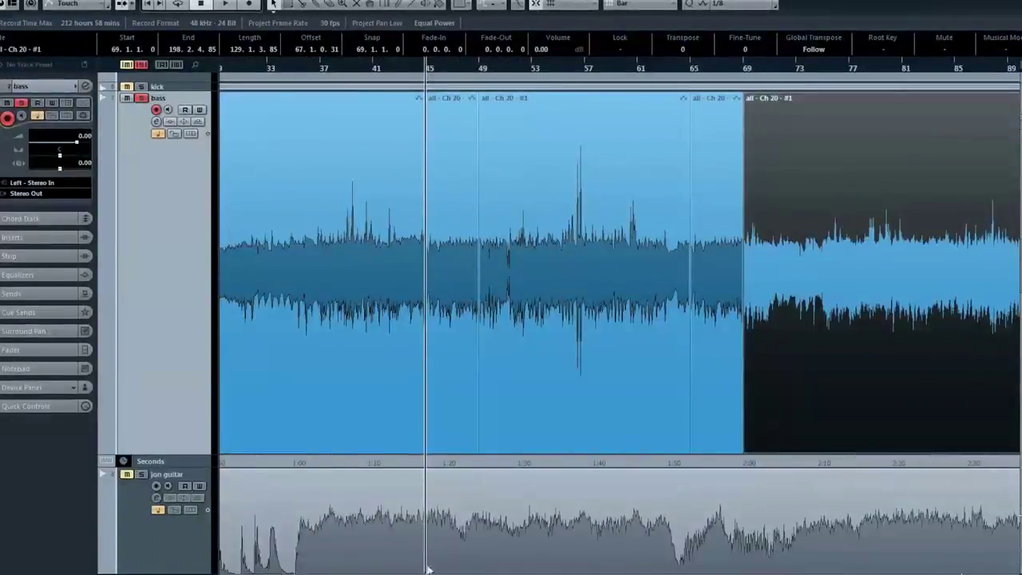
{"action": "key", "text": "g"}
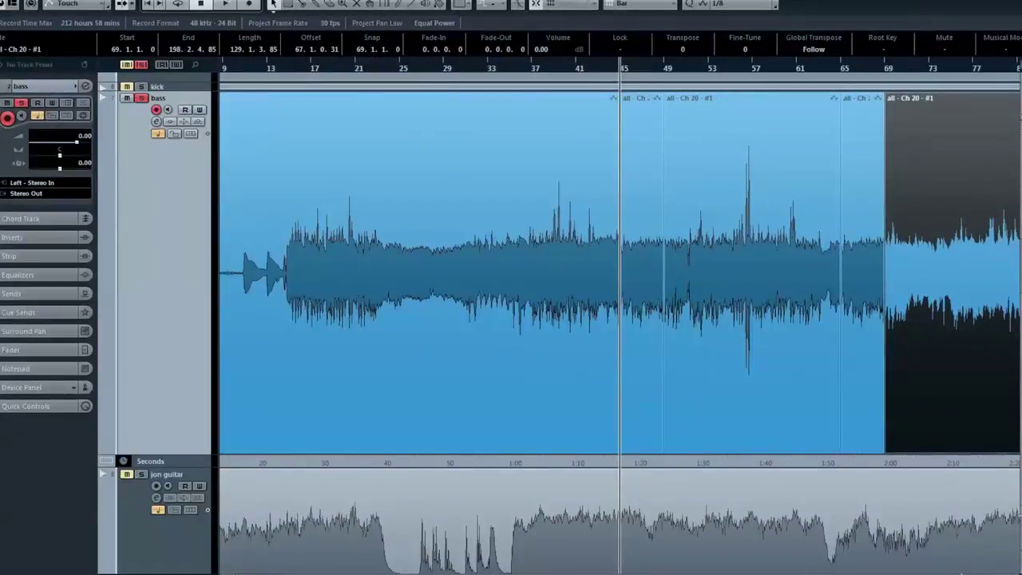
{"action": "key", "text": "g"}
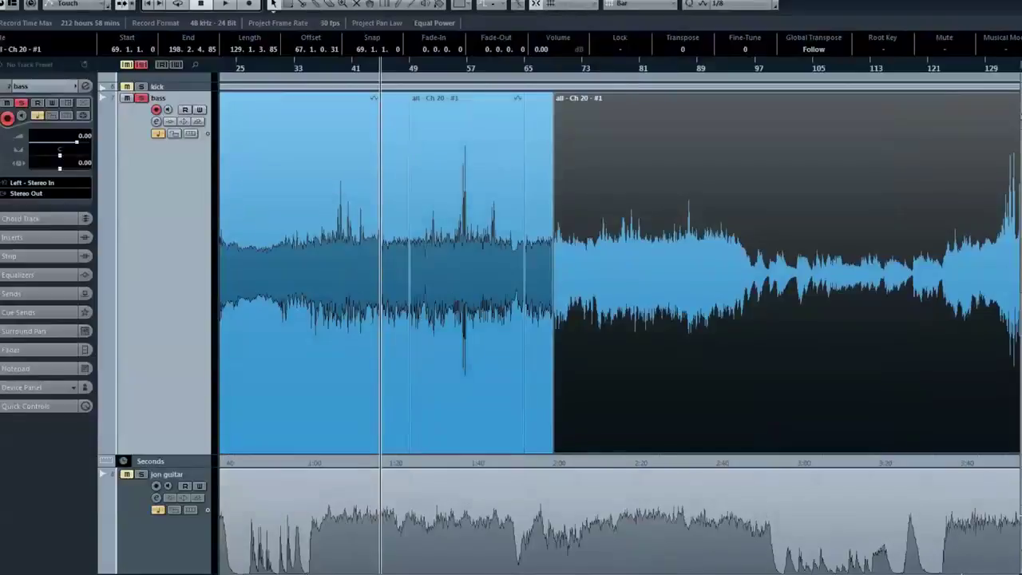
{"action": "scroll", "coordinate": [619, 271], "scroll_direction": "right", "scroll_amount": 10}
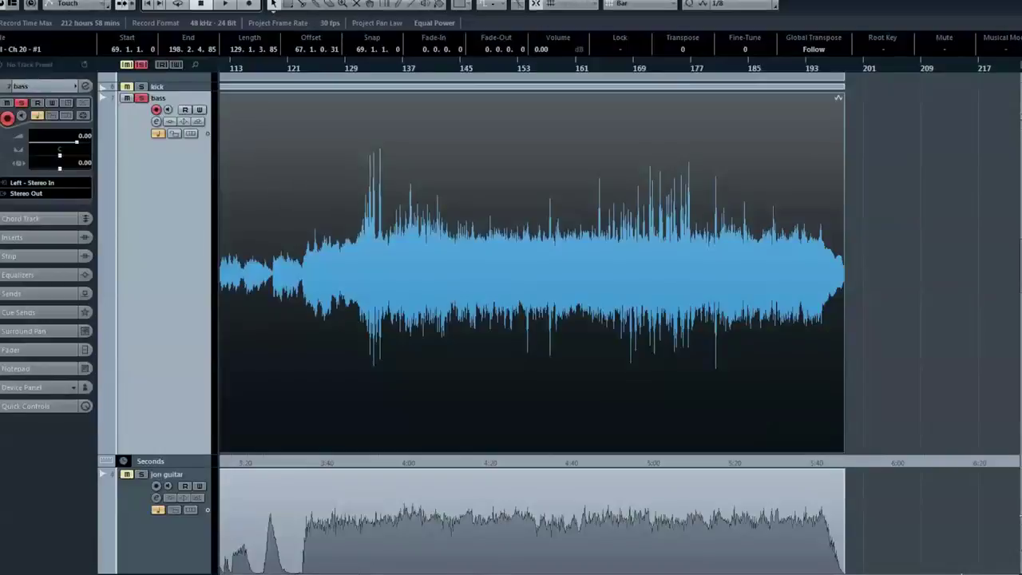
{"action": "scroll", "coordinate": [619, 272], "scroll_direction": "left", "scroll_amount": 9}
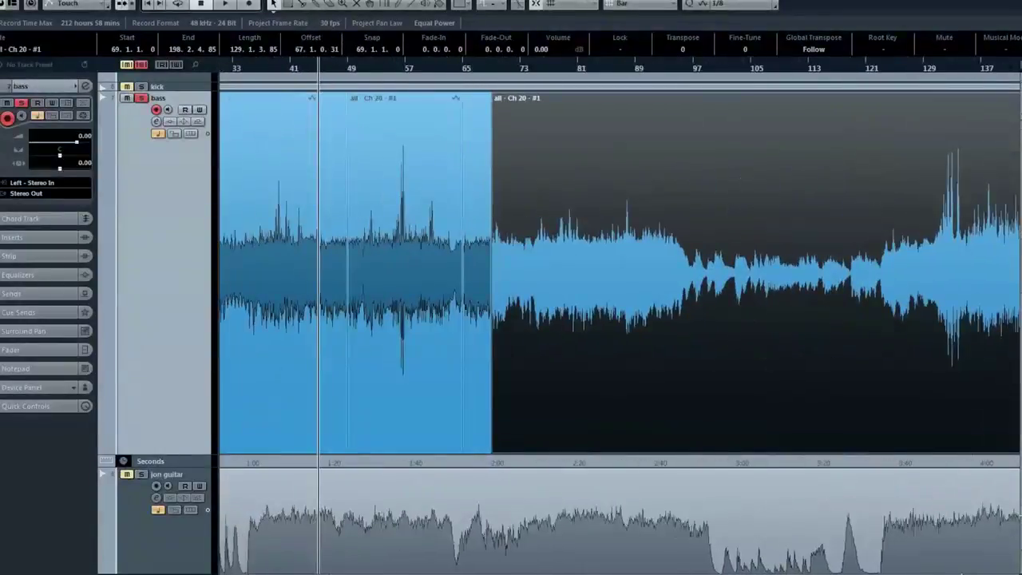
{"action": "scroll", "coordinate": [620, 272], "scroll_direction": "left", "scroll_amount": 2}
{"action": "scroll", "coordinate": [620, 272], "scroll_direction": "left", "scroll_amount": 3}
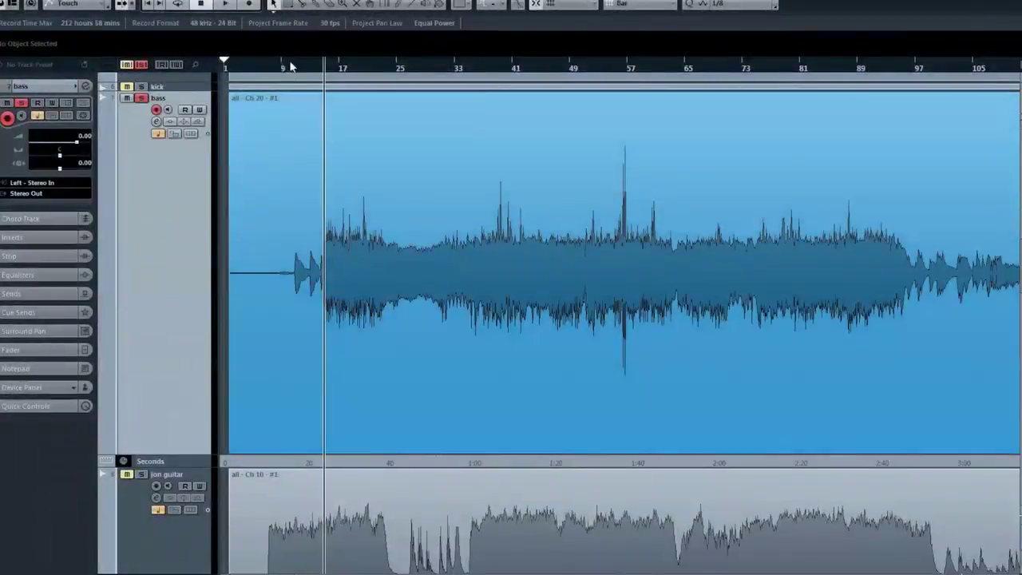
Step: Position the playhead at bar 25 and at about bar 32 to inspect the quieter bass passage
{"action": "left_click", "coordinate": [397, 69]}
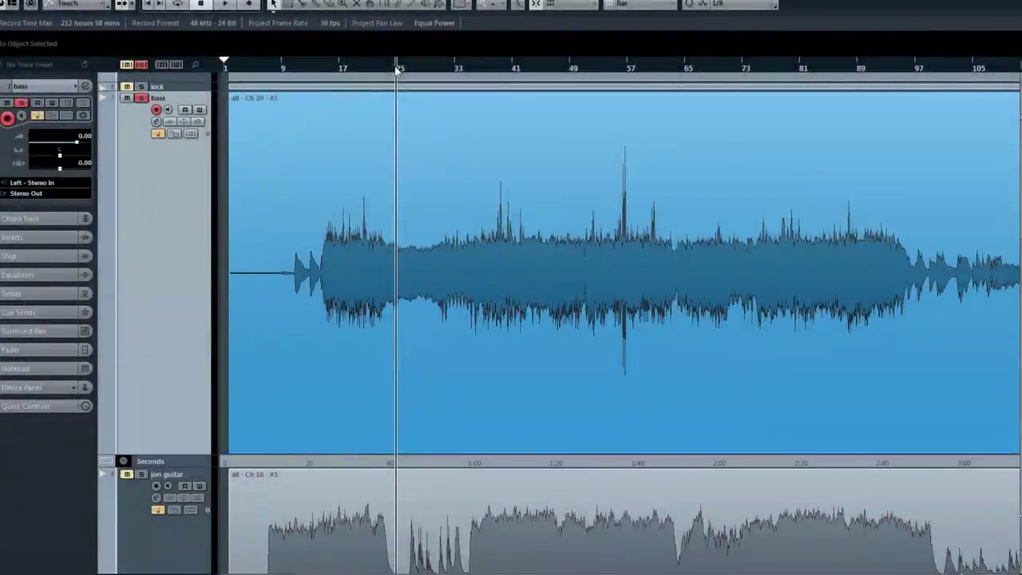
{"action": "left_click", "coordinate": [446, 70]}
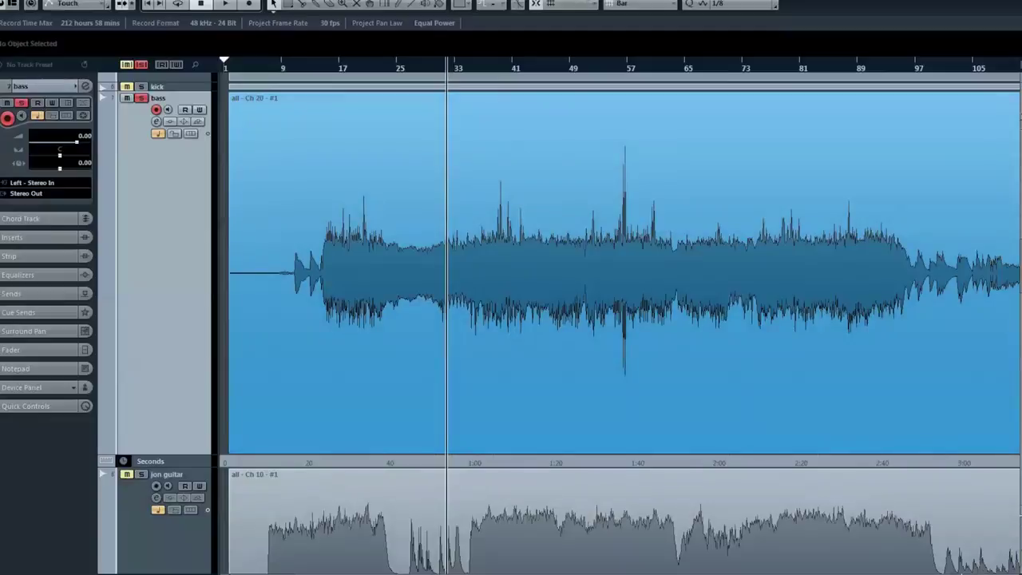
{"action": "key", "text": "h"}
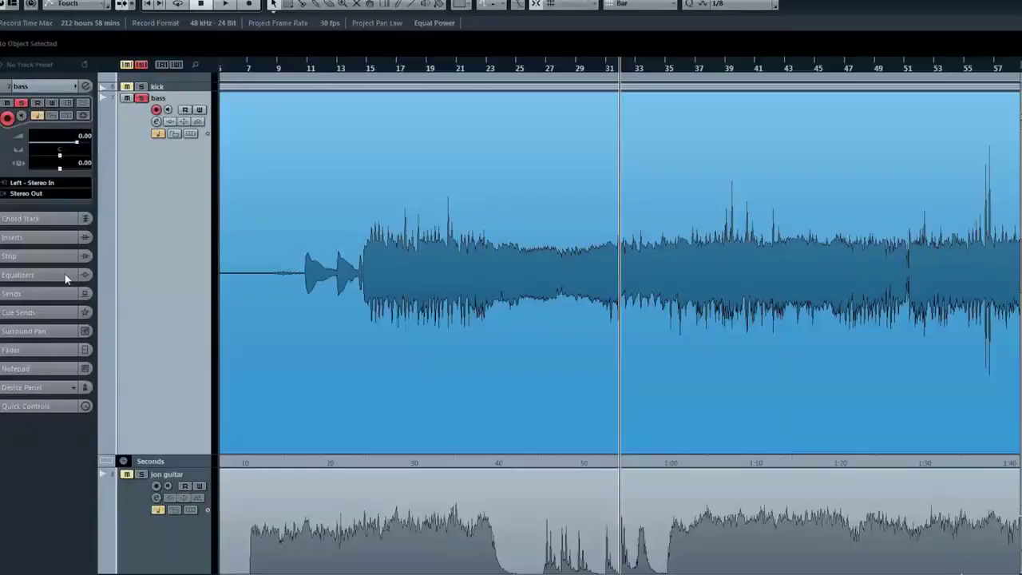
Step: Look over the bass track's four-band equalizer settings and collapse them again
{"action": "left_click", "coordinate": [67, 277]}
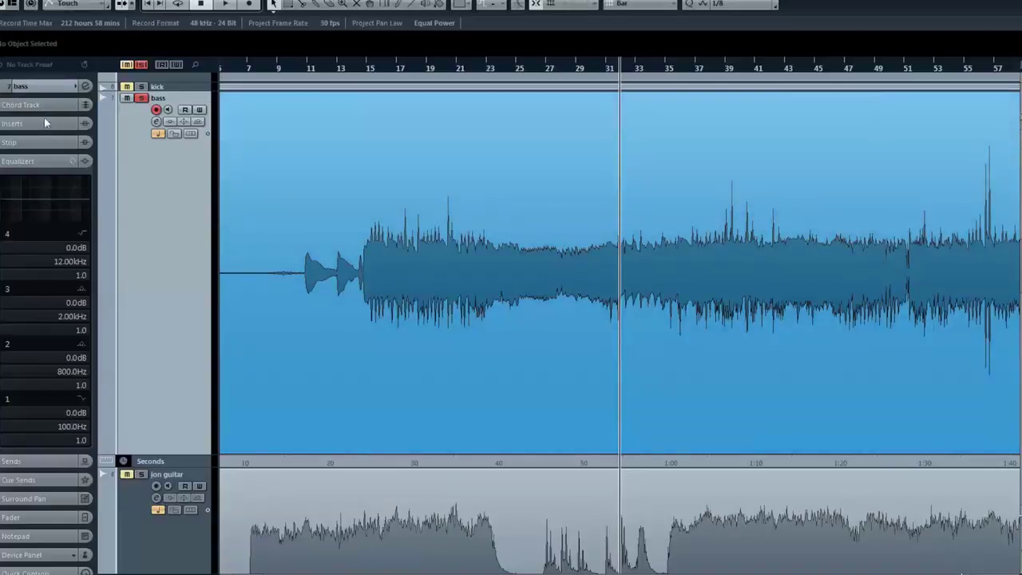
{"action": "mouse_move", "coordinate": [79, 190]}
{"action": "left_mouse_down"}
{"action": "mouse_move", "coordinate": [69, 208]}
{"action": "mouse_move", "coordinate": [50, 207]}
{"action": "mouse_move", "coordinate": [69, 206]}
{"action": "left_mouse_up"}
{"action": "left_click", "coordinate": [57, 162]}
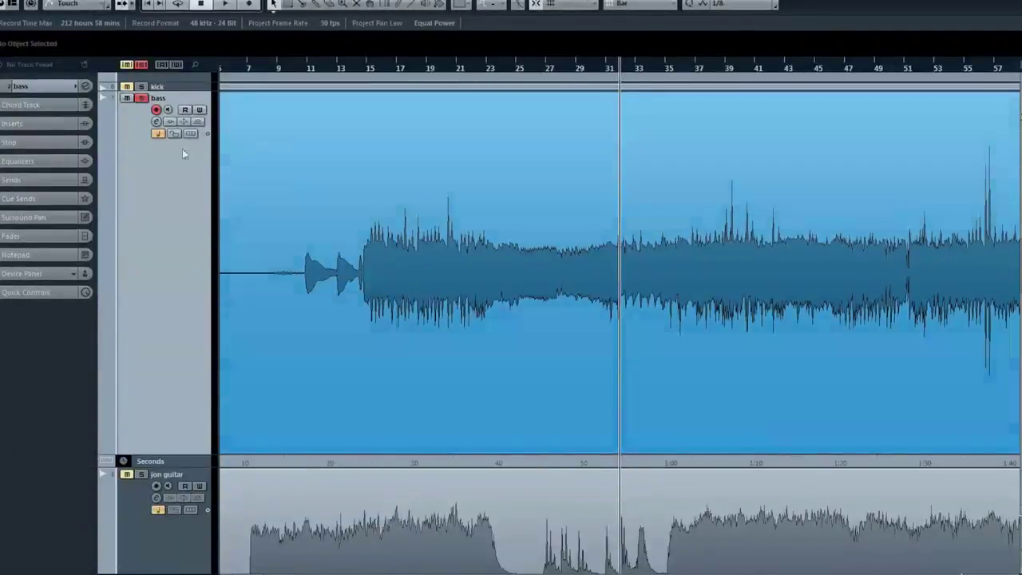
Step: Load the VST Amp Rack distortion plug-in in the first insert slot of the bass track
{"action": "left_click", "coordinate": [49, 128]}
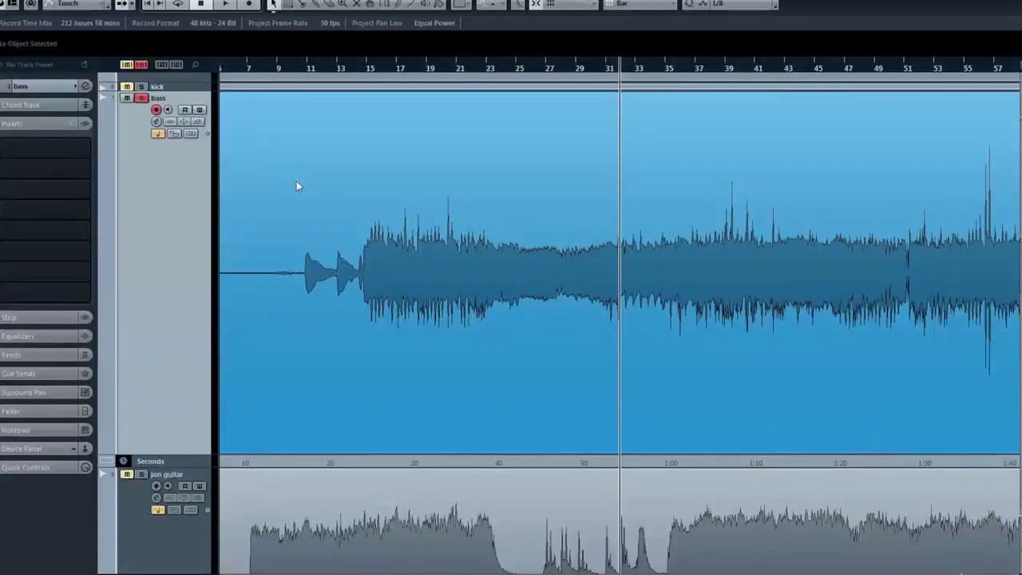
{"action": "left_click", "coordinate": [48, 149]}
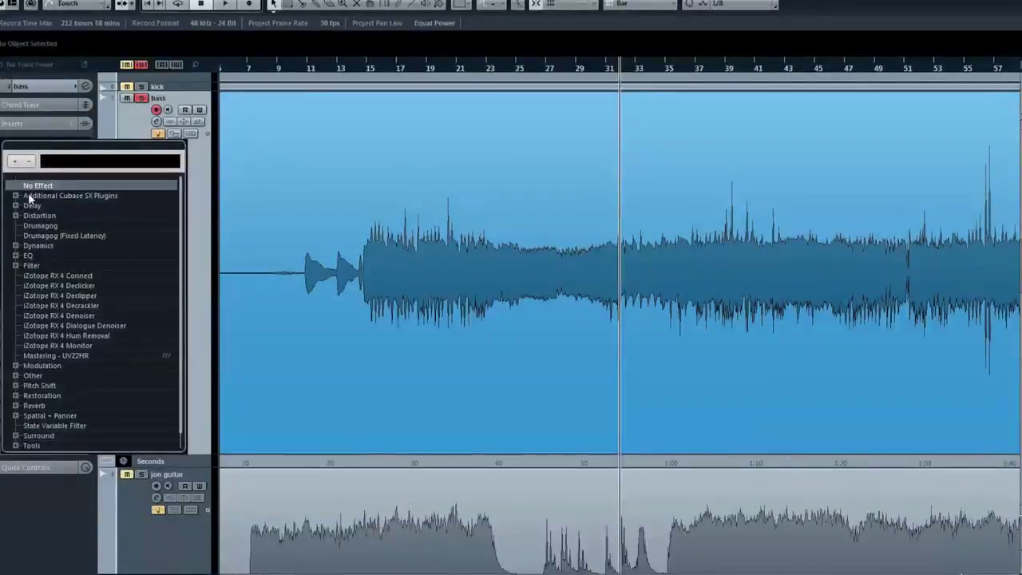
{"action": "left_click", "coordinate": [16, 215]}
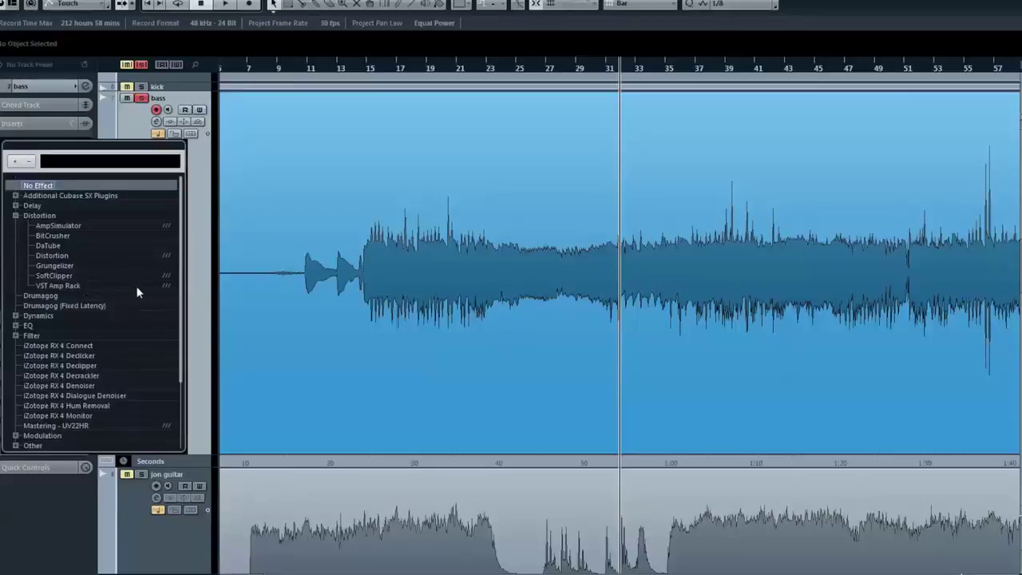
{"action": "left_click", "coordinate": [54, 285]}
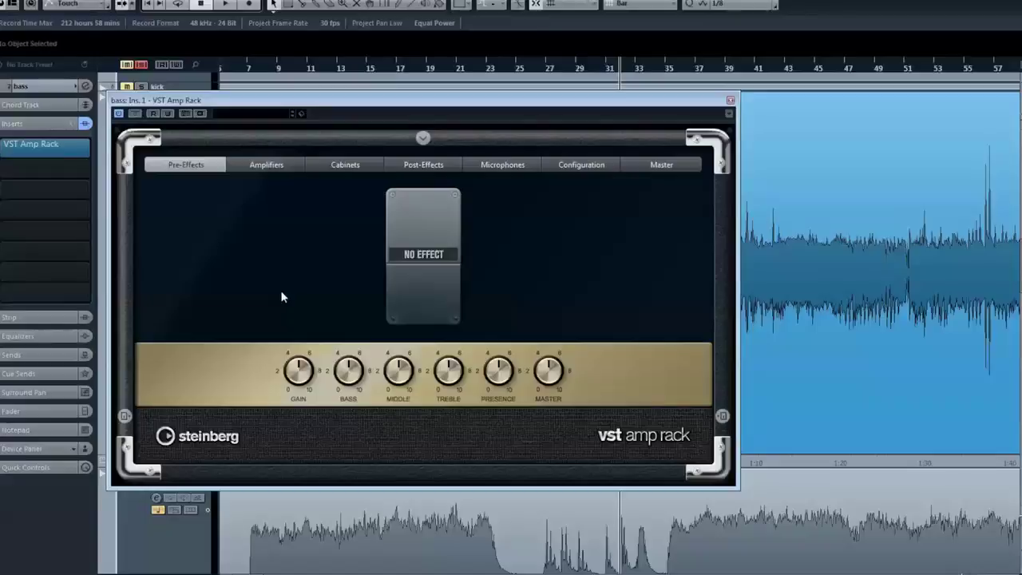
Step: Review the VST Amp Rack's amplifier, cabinet, post-effect and microphone options
{"action": "left_click", "coordinate": [289, 168]}
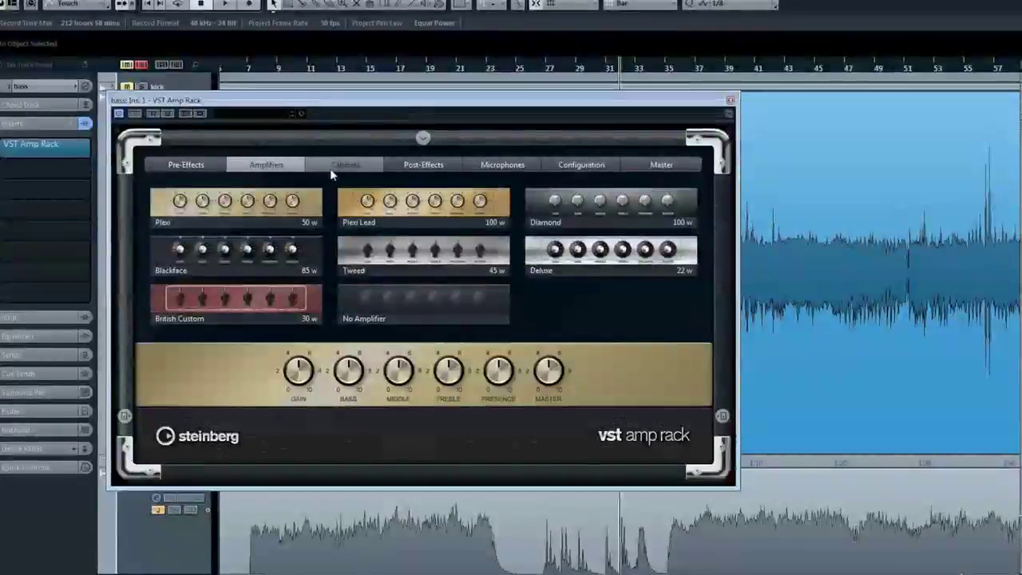
{"action": "left_click", "coordinate": [347, 168]}
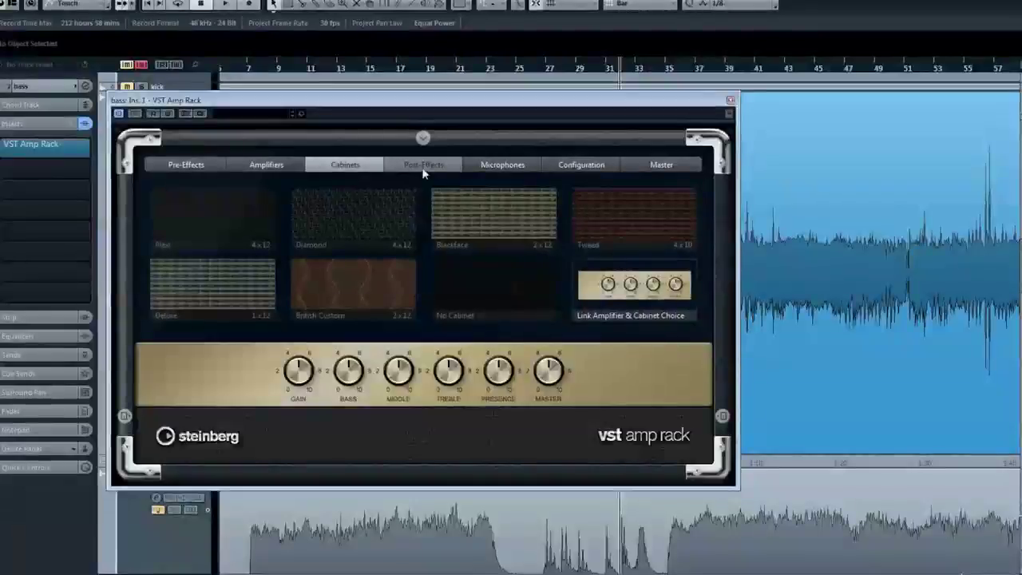
{"action": "left_click", "coordinate": [423, 166]}
{"action": "left_click", "coordinate": [493, 166]}
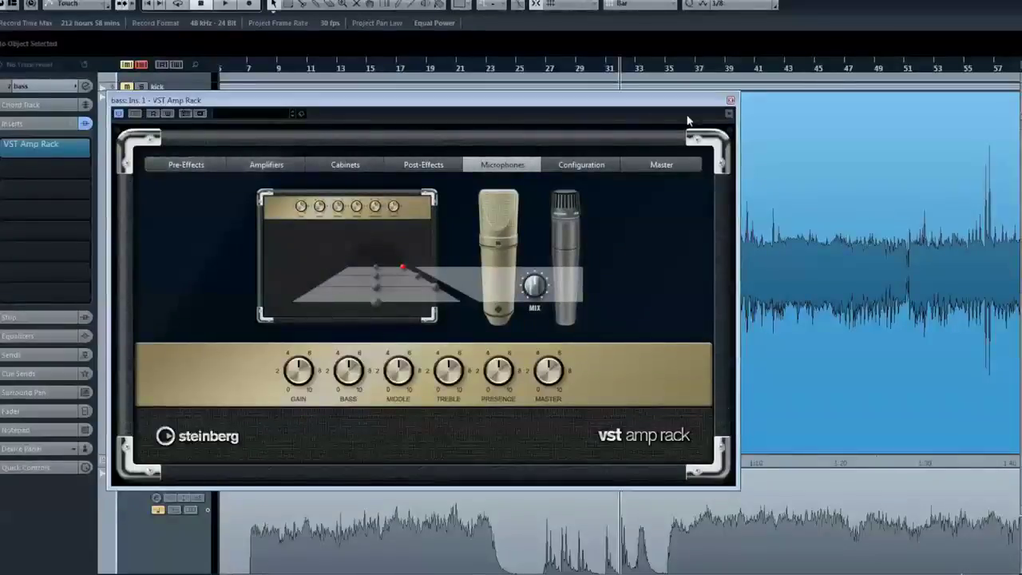
{"action": "mouse_move", "coordinate": [671, 157]}
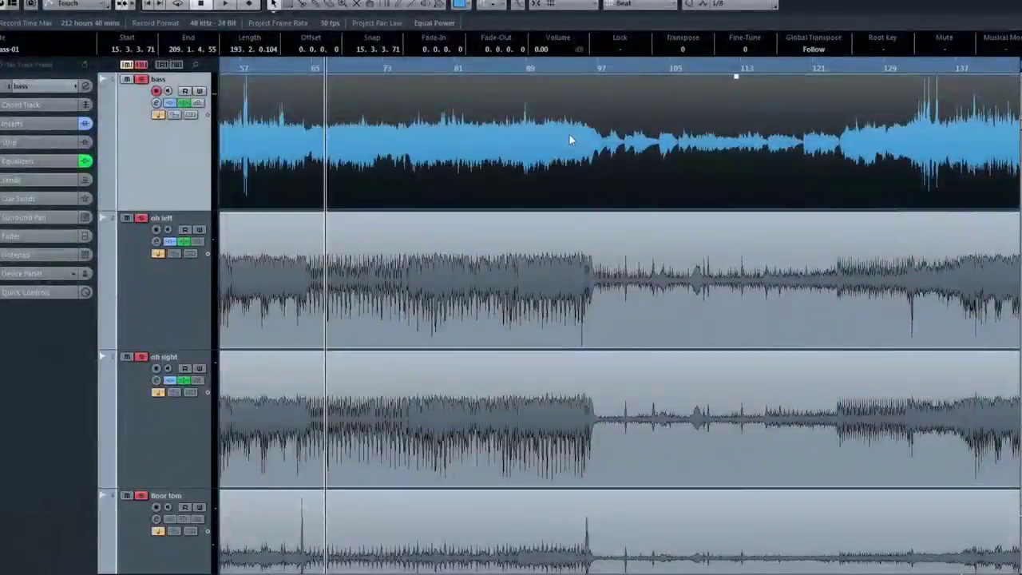
Step: Play the processed bass together with the drum tracks from about bar 66
{"action": "left_click", "coordinate": [226, 4]}
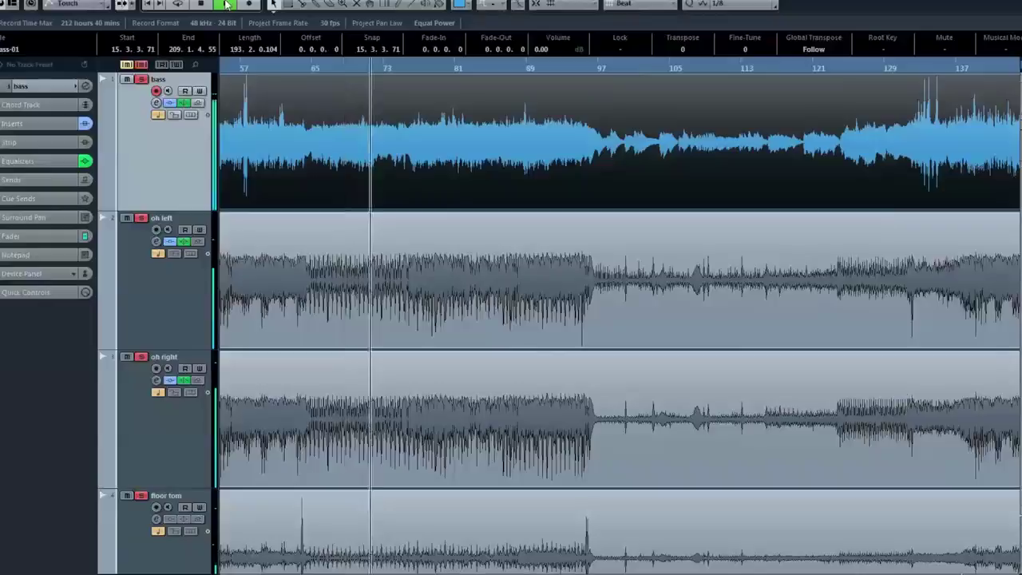
{"action": "left_click", "coordinate": [328, 68]}
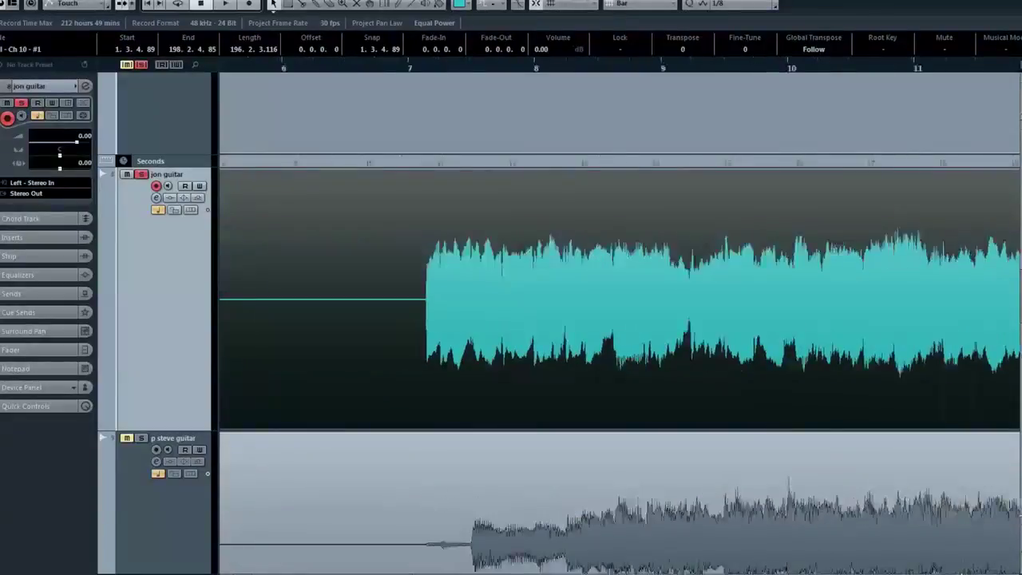
Step: Examine the selected guitar track's waveform closely against the grid from bar 7 to bar 9
{"action": "left_click", "coordinate": [431, 70]}
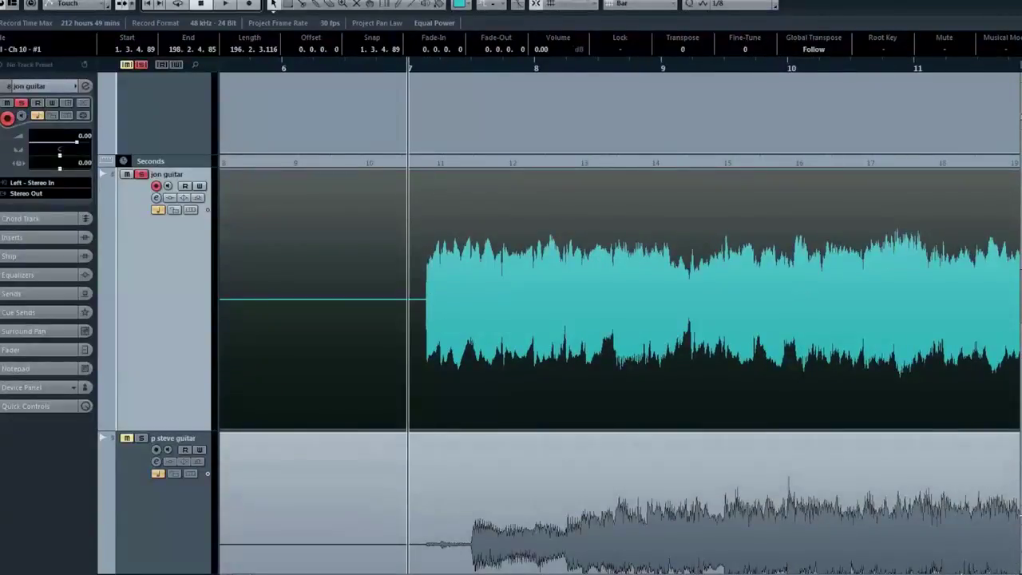
{"action": "key", "text": "h"}
{"action": "key", "text": "h"}
{"action": "key", "text": "h"}
{"action": "key", "text": "h"}
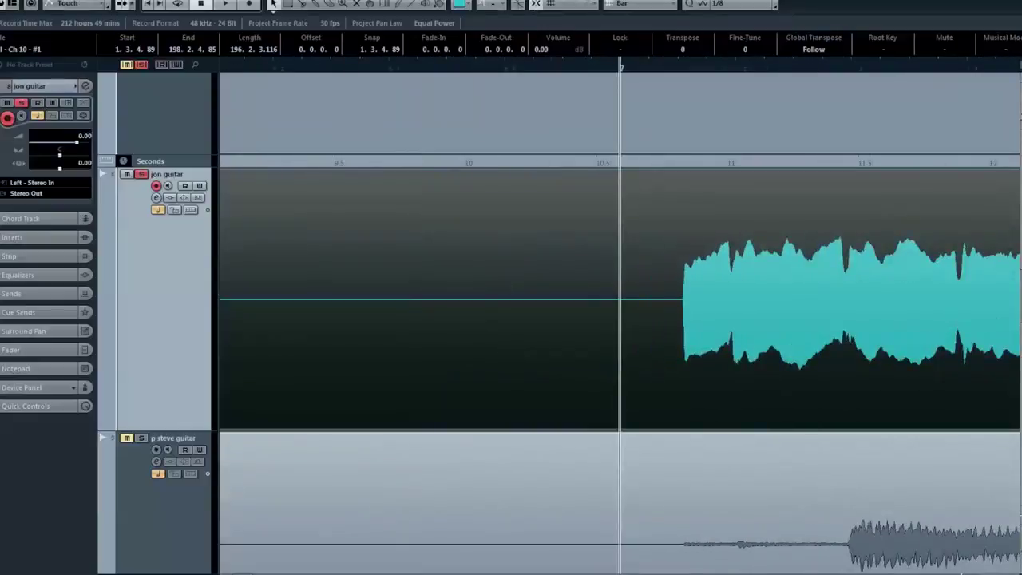
{"action": "scroll", "coordinate": [619, 303], "scroll_direction": "right", "scroll_amount": 5}
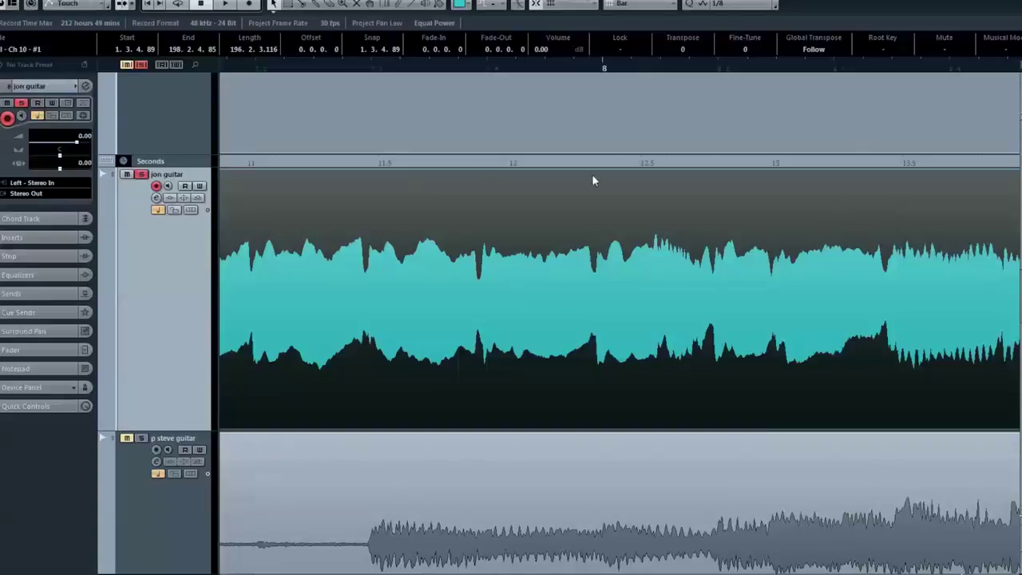
{"action": "left_click", "coordinate": [479, 68]}
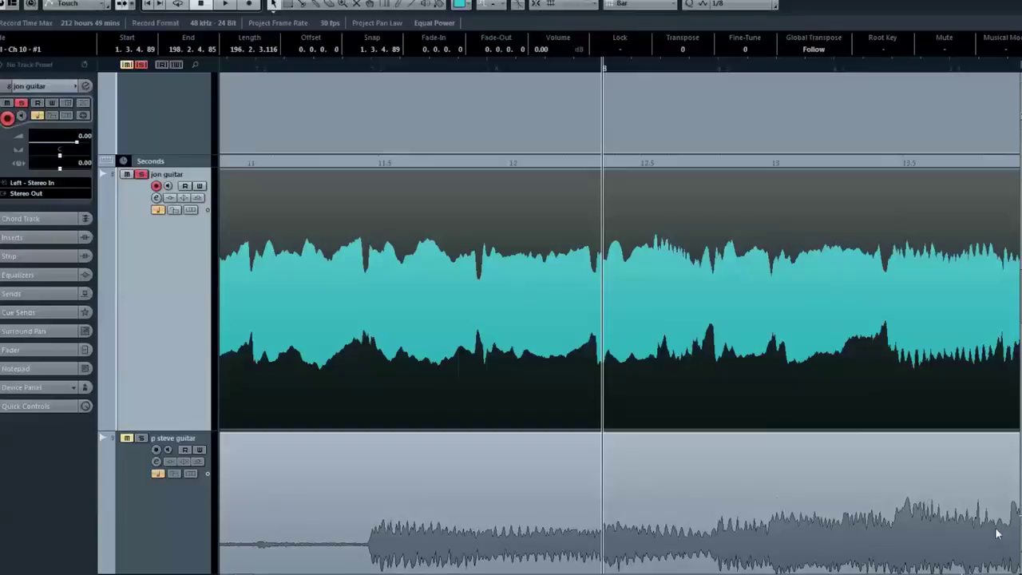
{"action": "scroll", "coordinate": [511, 296], "scroll_direction": "right", "scroll_amount": 5}
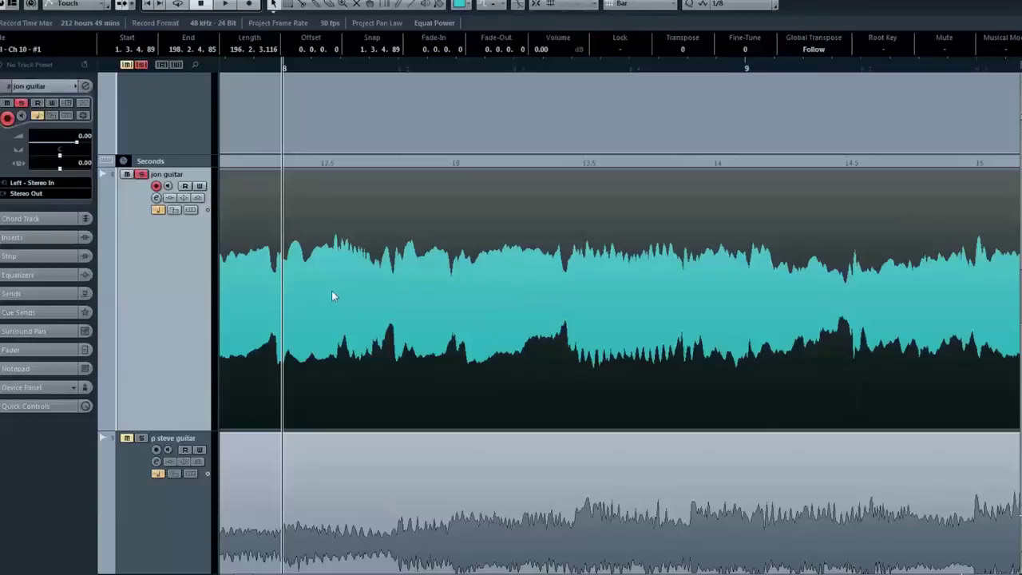
Step: Try to split the selected guitar event at bar 8
{"action": "key", "text": "g"}
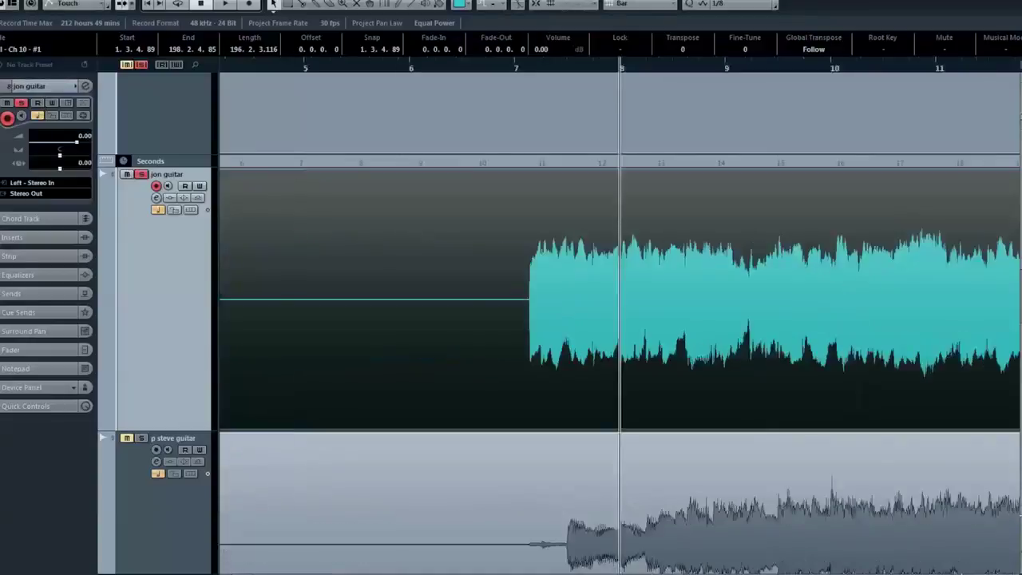
{"action": "scroll", "coordinate": [898, 571], "scroll_direction": "right", "scroll_amount": 4}
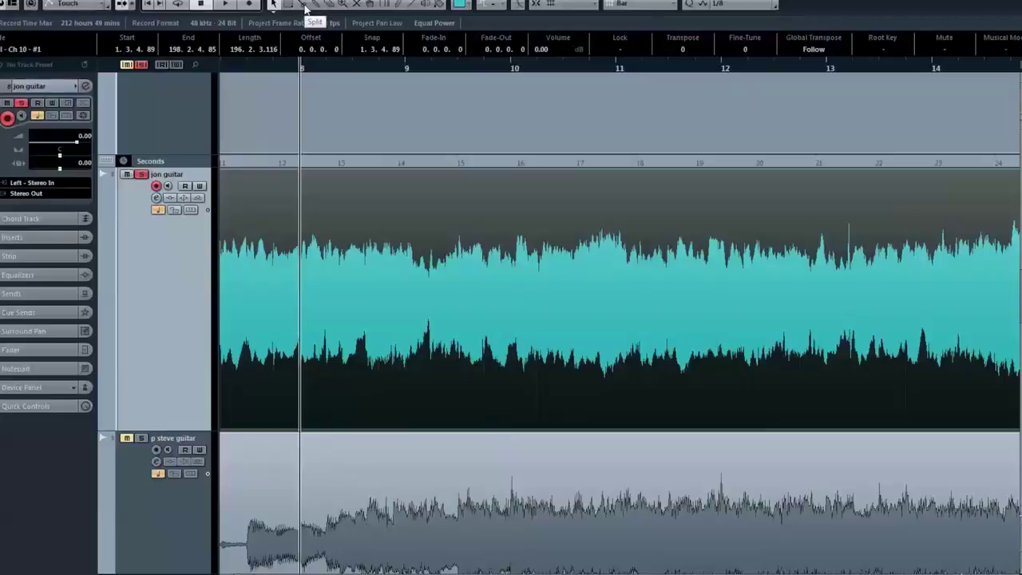
{"action": "left_click", "coordinate": [306, 8]}
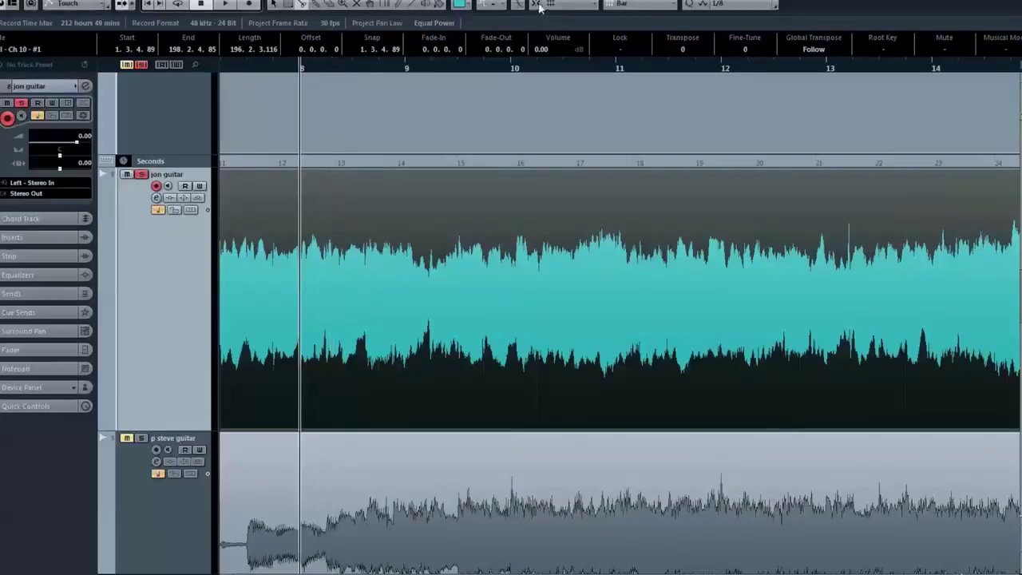
{"action": "left_click", "coordinate": [312, 260]}
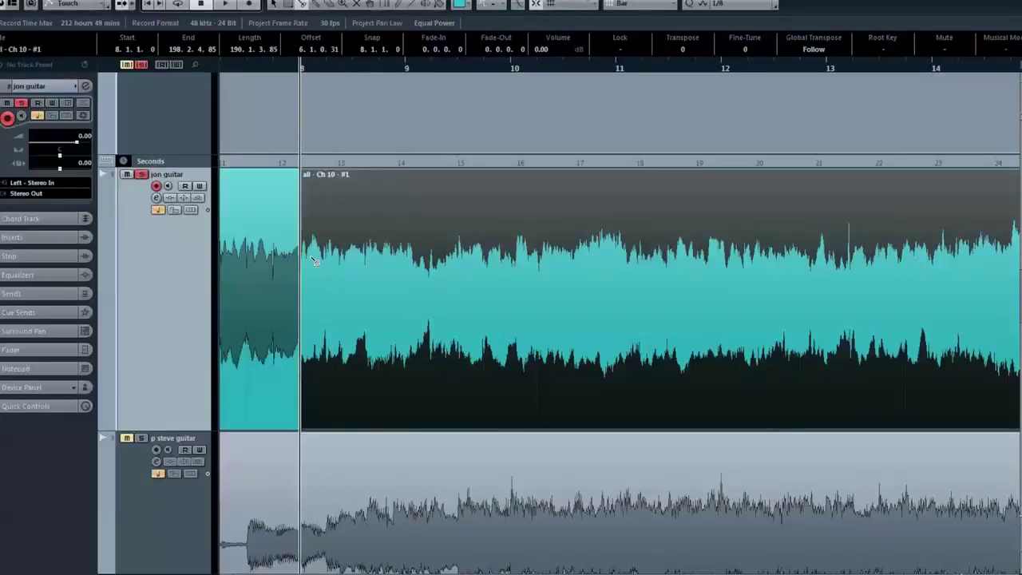
{"action": "left_click", "coordinate": [384, 257]}
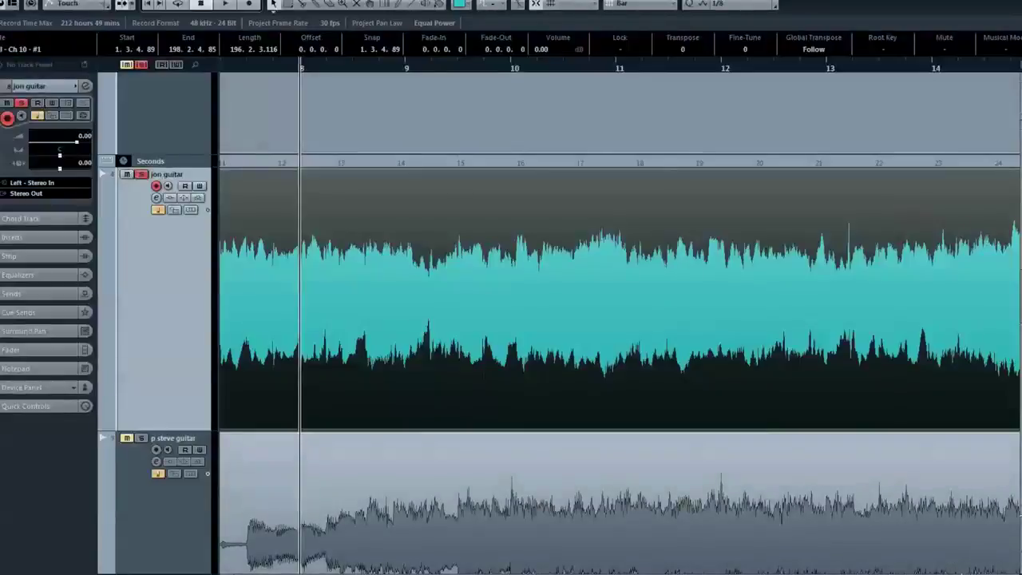
{"action": "scroll", "coordinate": [620, 304], "scroll_direction": "left", "scroll_amount": 3}
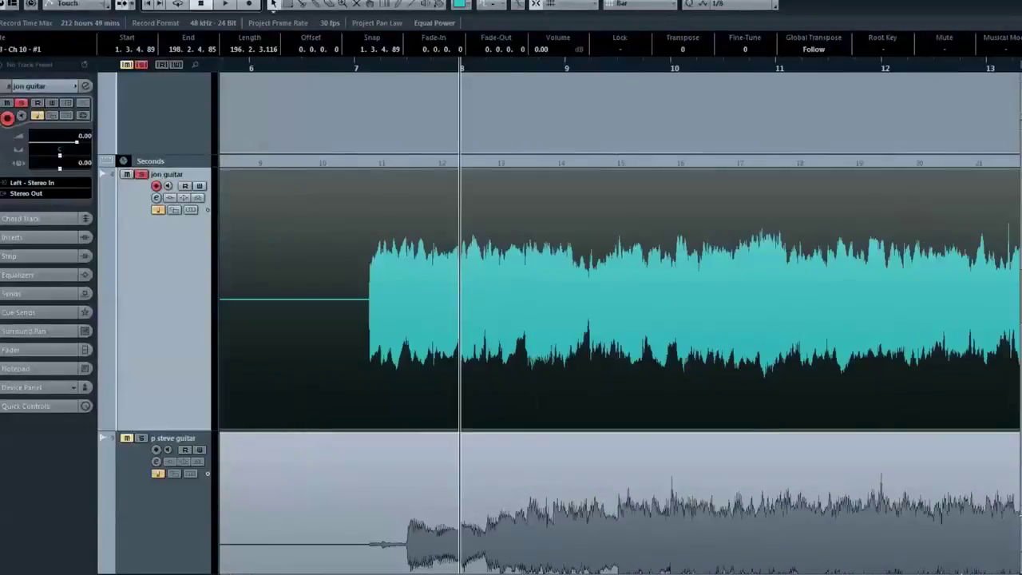
{"action": "scroll", "coordinate": [620, 304], "scroll_direction": "left", "scroll_amount": 3}
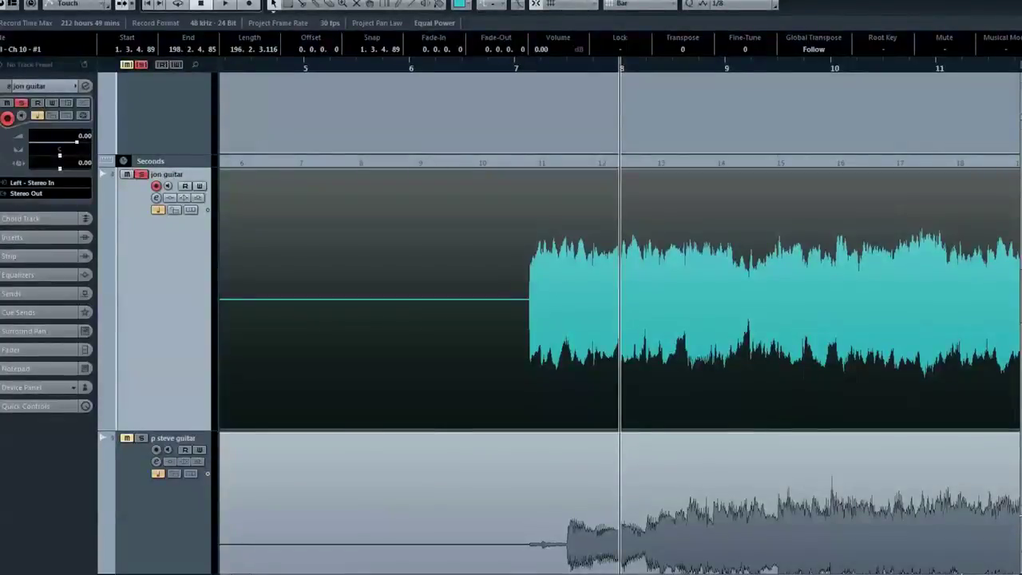
Step: Duplicate the jon guitar track
{"action": "scroll", "coordinate": [620, 319], "scroll_direction": "right", "scroll_amount": 3}
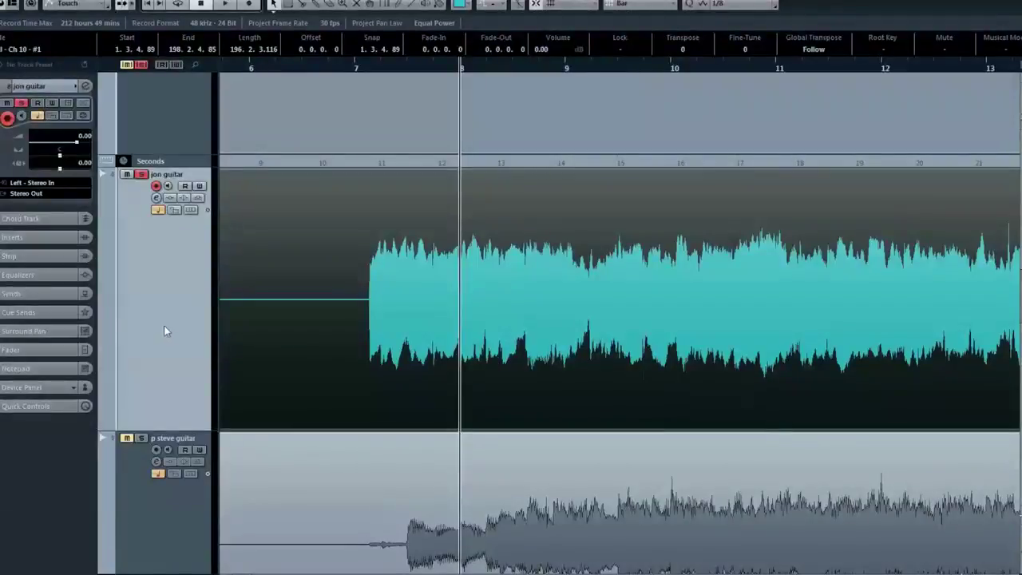
{"action": "left_click", "coordinate": [166, 261]}
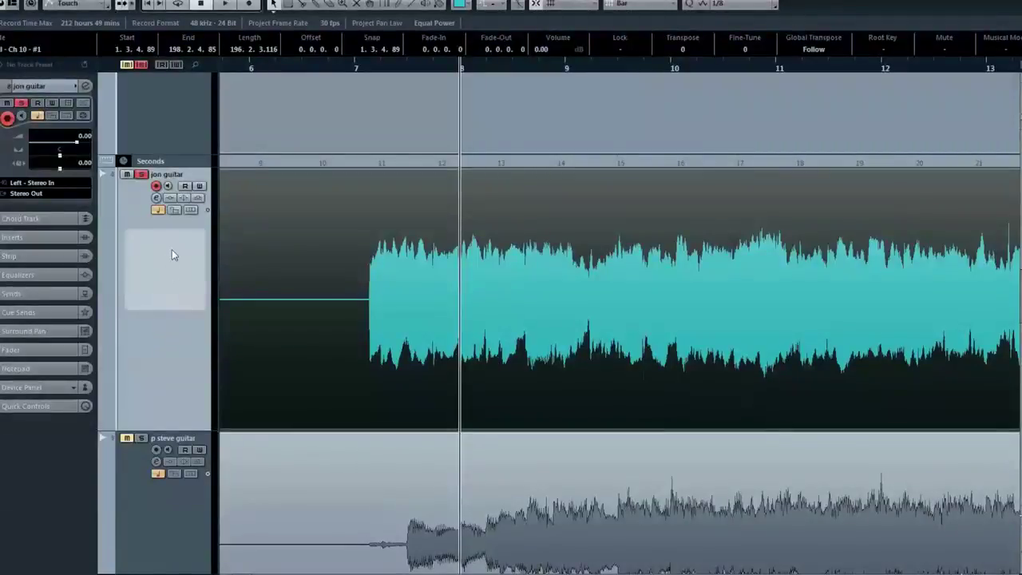
{"action": "right_click", "coordinate": [168, 338]}
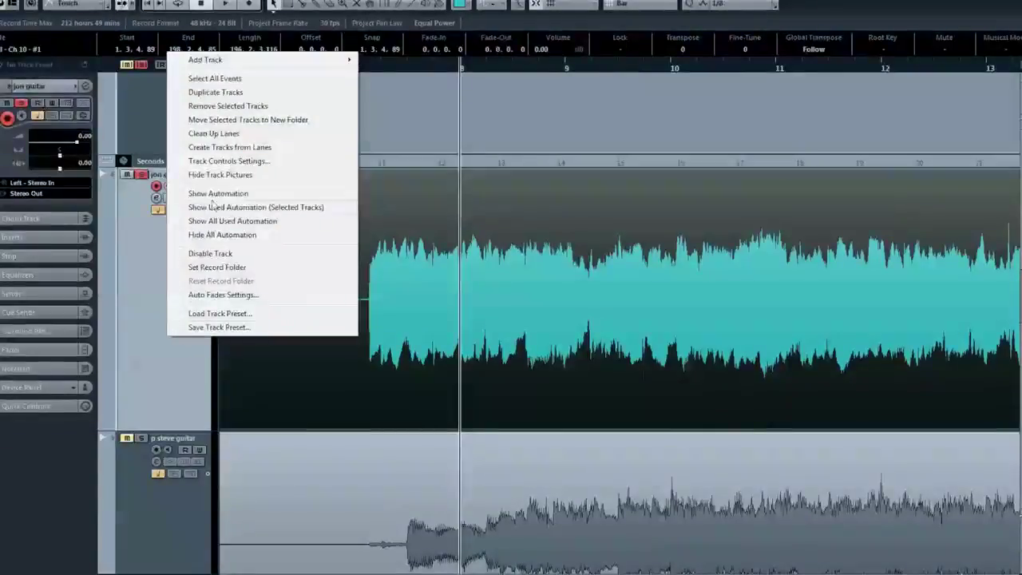
{"action": "left_click", "coordinate": [265, 94]}
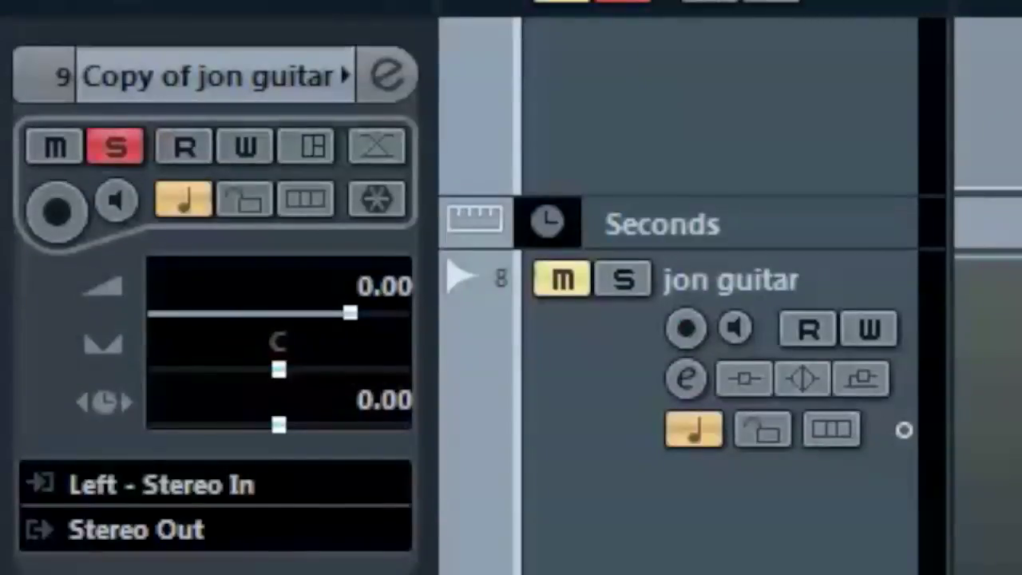
Step: Pan the original jon guitar track hard left and its copy hard right
{"action": "key", "text": "Up"}
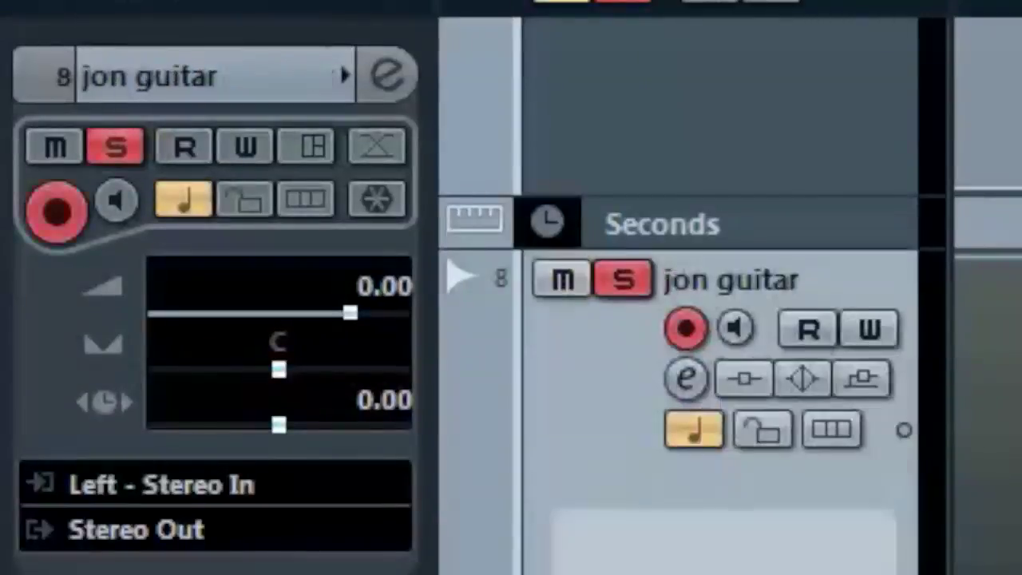
{"action": "left_click_drag", "start_coordinate": [281, 369], "coordinate": [152, 369]}
{"action": "key", "text": "Down"}
{"action": "left_click_drag", "start_coordinate": [279, 369], "coordinate": [506, 456]}
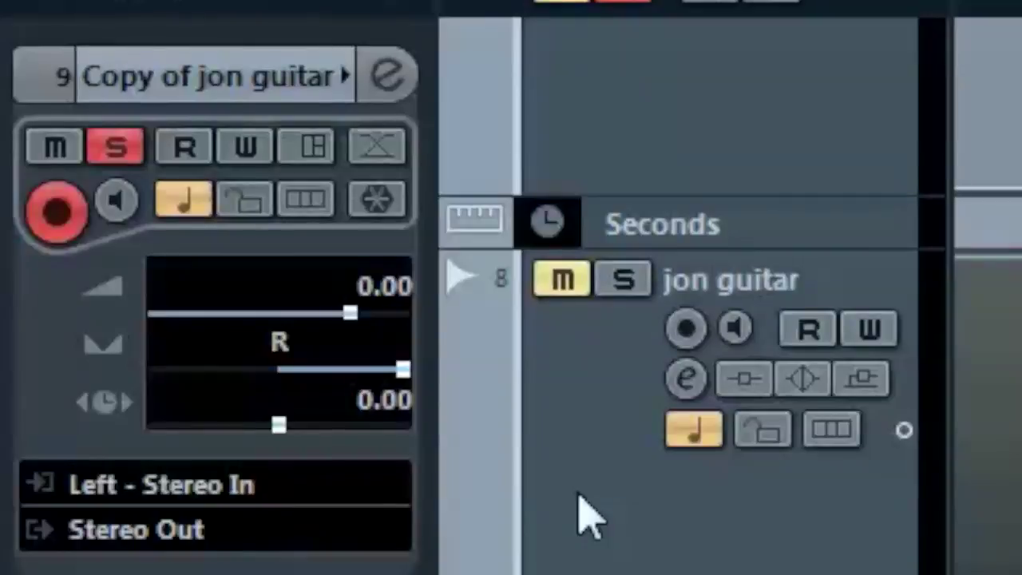
Step: Set the track delay of the copied jon guitar track to 12 ms
{"action": "double_click", "coordinate": [379, 415]}
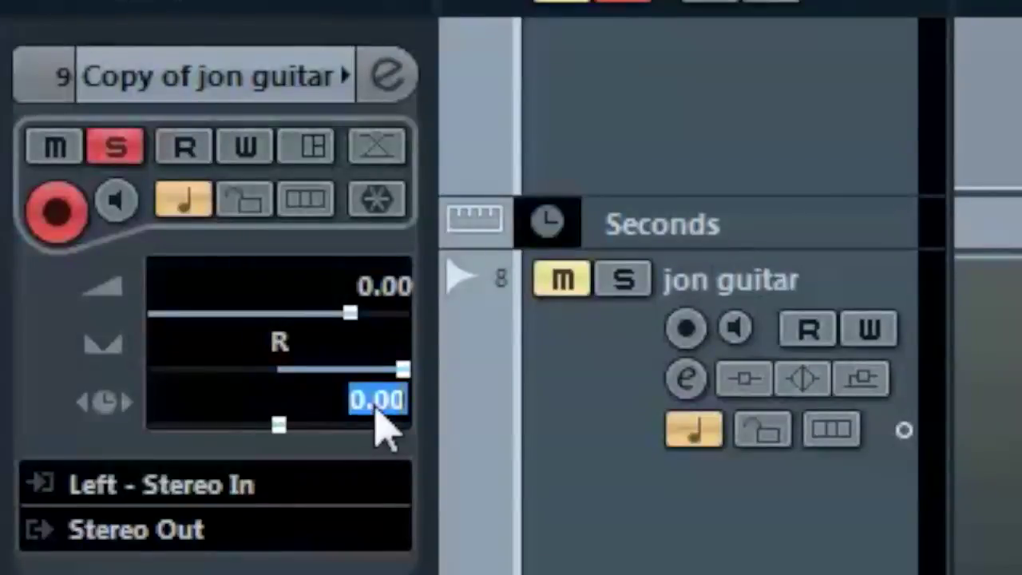
{"action": "type", "text": "12"}
{"action": "key", "text": "Return"}
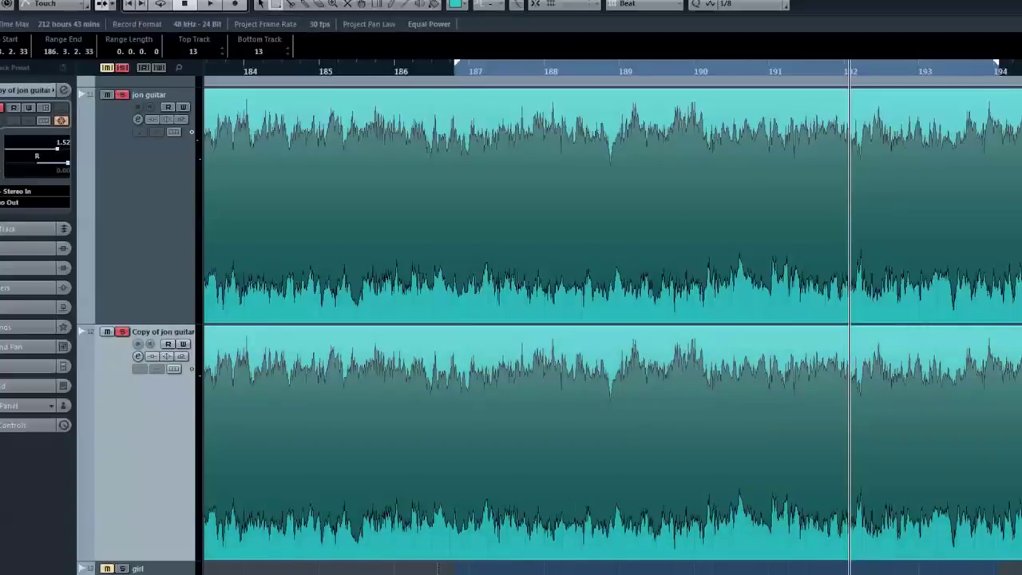
{"action": "scroll", "coordinate": [613, 320], "scroll_direction": "right", "scroll_amount": 2}
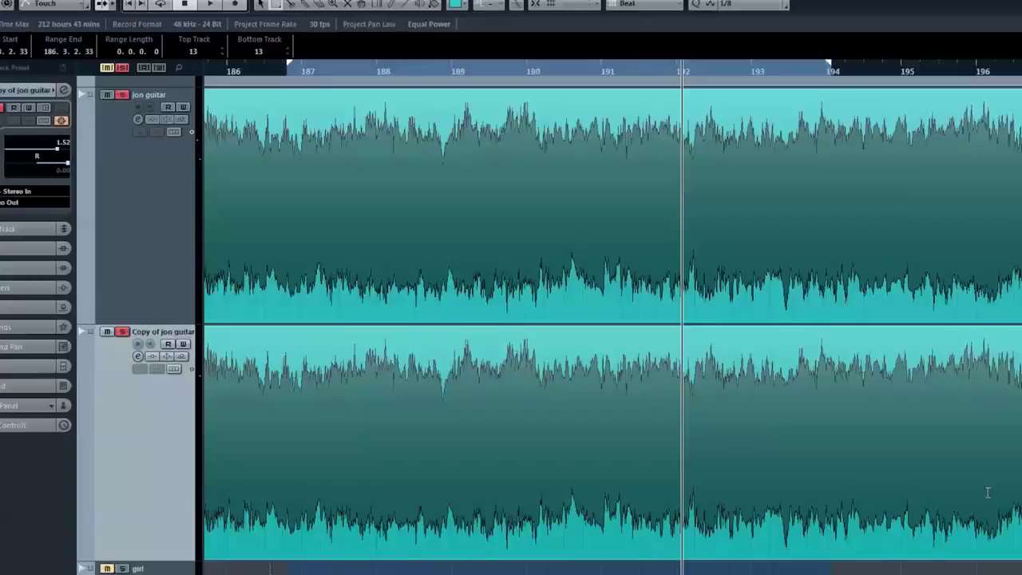
{"action": "scroll", "coordinate": [988, 493], "scroll_direction": "up", "scroll_amount": 2}
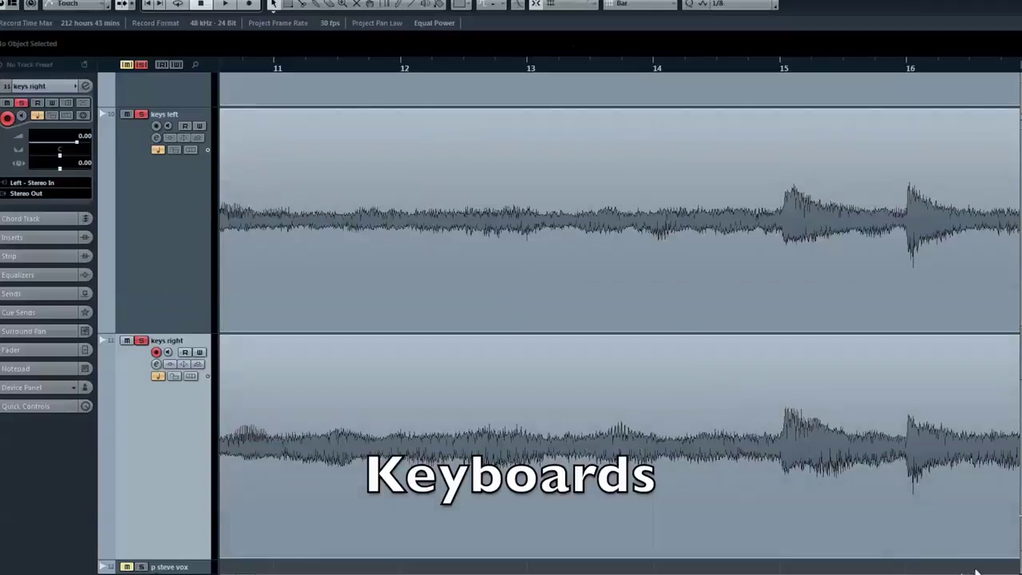
Step: Examine the keys left and keys right recordings over a wider range, up to about bar 31
{"action": "key", "text": "g"}
{"action": "key", "text": "g"}
{"action": "key", "text": "g"}
{"action": "key", "text": "g"}
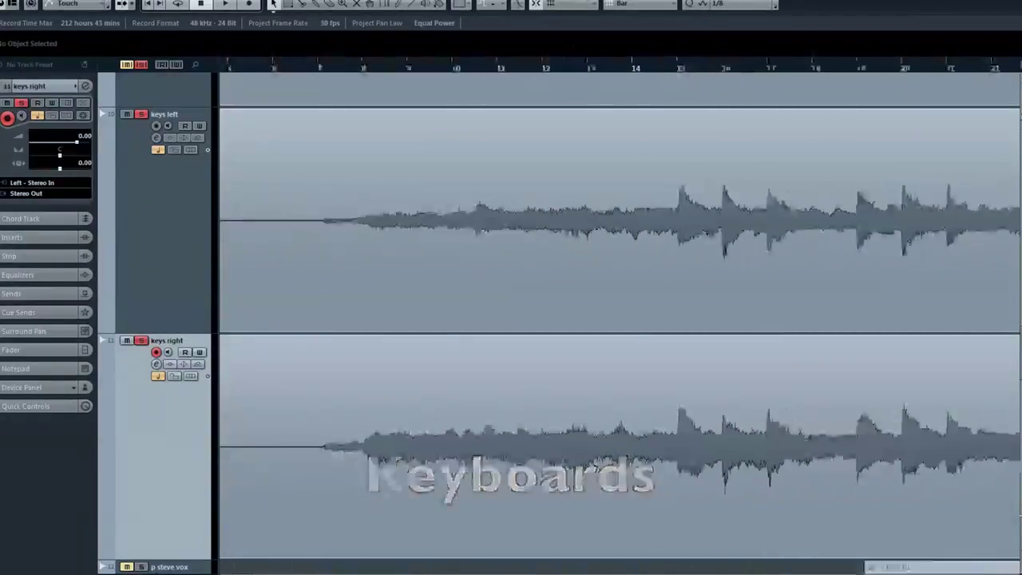
{"action": "key", "text": "g"}
{"action": "scroll", "coordinate": [620, 319], "scroll_direction": "right", "scroll_amount": 3}
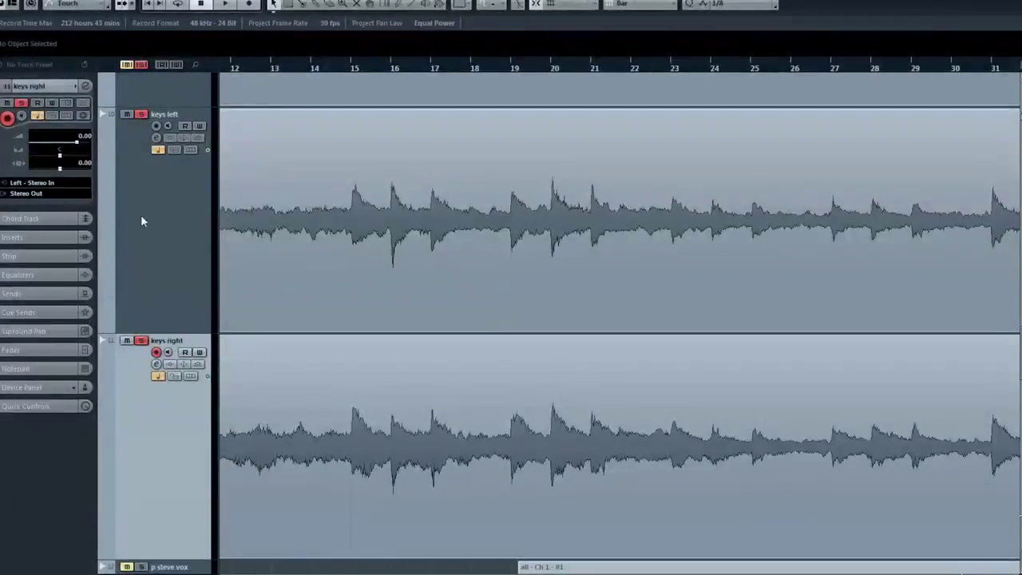
{"action": "left_click", "coordinate": [461, 390]}
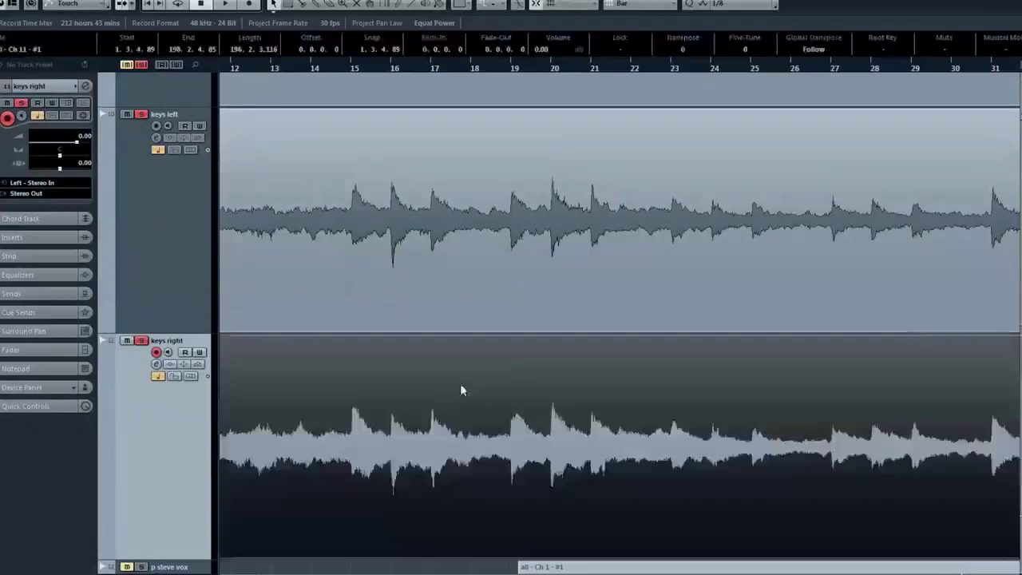
{"action": "left_click", "coordinate": [181, 264]}
{"action": "left_click", "coordinate": [327, 275]}
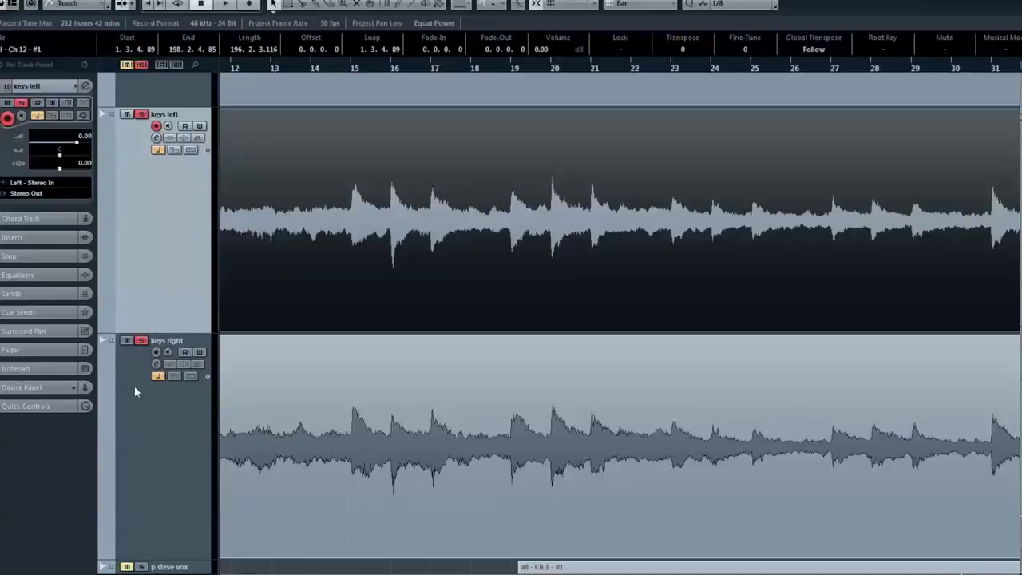
Step: Pan the keys right track hard right and set its track delay to 12 ms
{"action": "left_click", "coordinate": [134, 391]}
{"action": "left_click", "coordinate": [146, 312]}
{"action": "left_click", "coordinate": [195, 471]}
{"action": "left_click_drag", "start_coordinate": [64, 160], "coordinate": [90, 163]}
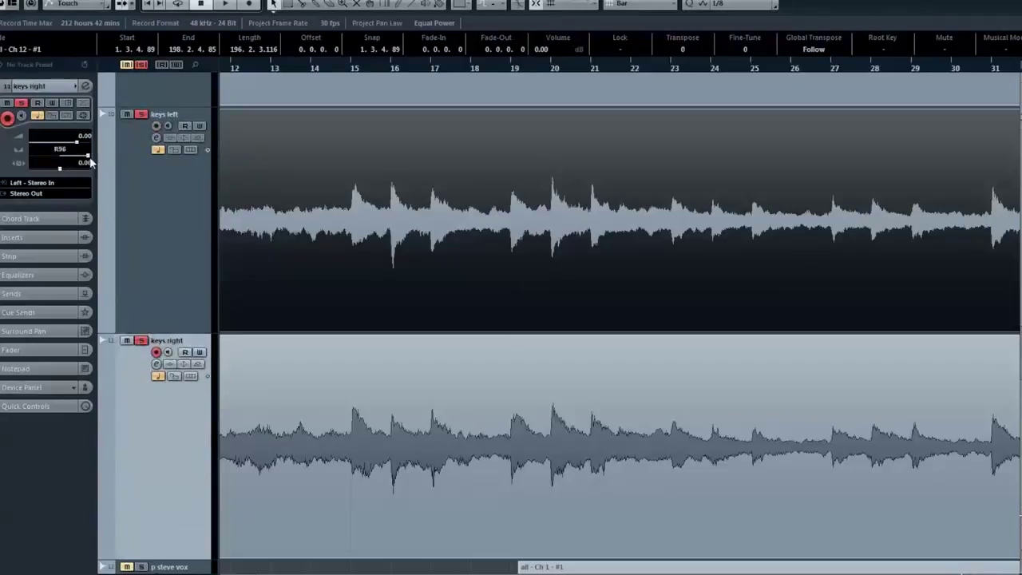
{"action": "double_click", "coordinate": [86, 163]}
{"action": "type", "text": "12"}
{"action": "key", "text": "Return"}
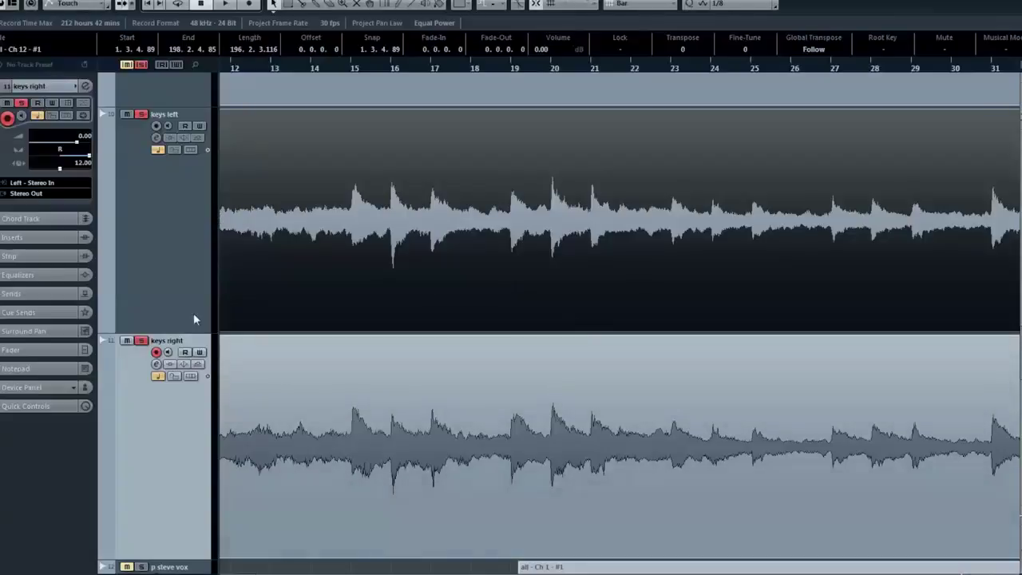
Step: Insert the Compressor from the Dynamics effects in the first insert slot of the keys left track
{"action": "key", "text": "Up"}
{"action": "left_click", "coordinate": [85, 237]}
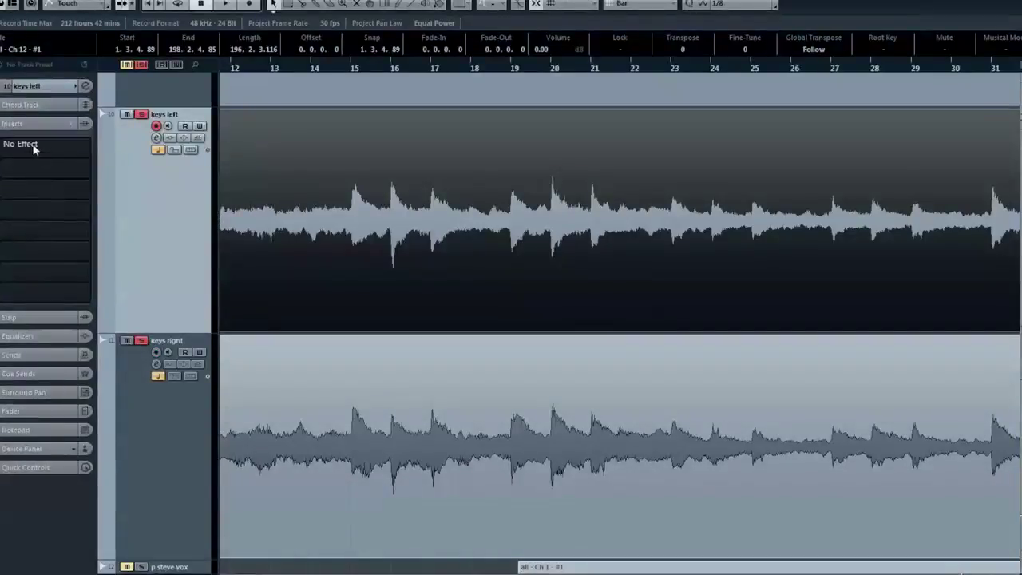
{"action": "left_click", "coordinate": [32, 146]}
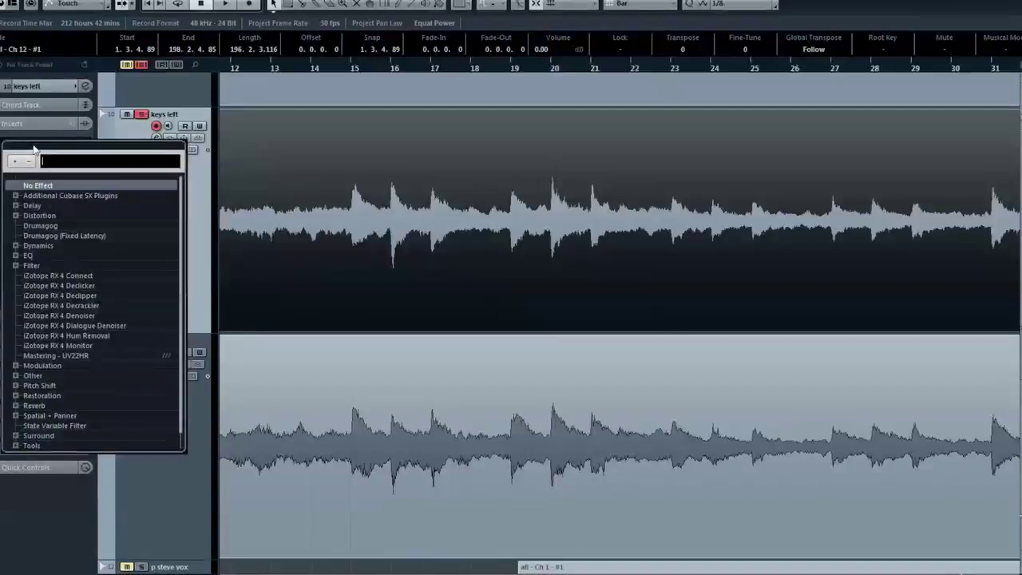
{"action": "left_click", "coordinate": [40, 247]}
{"action": "left_click", "coordinate": [53, 265]}
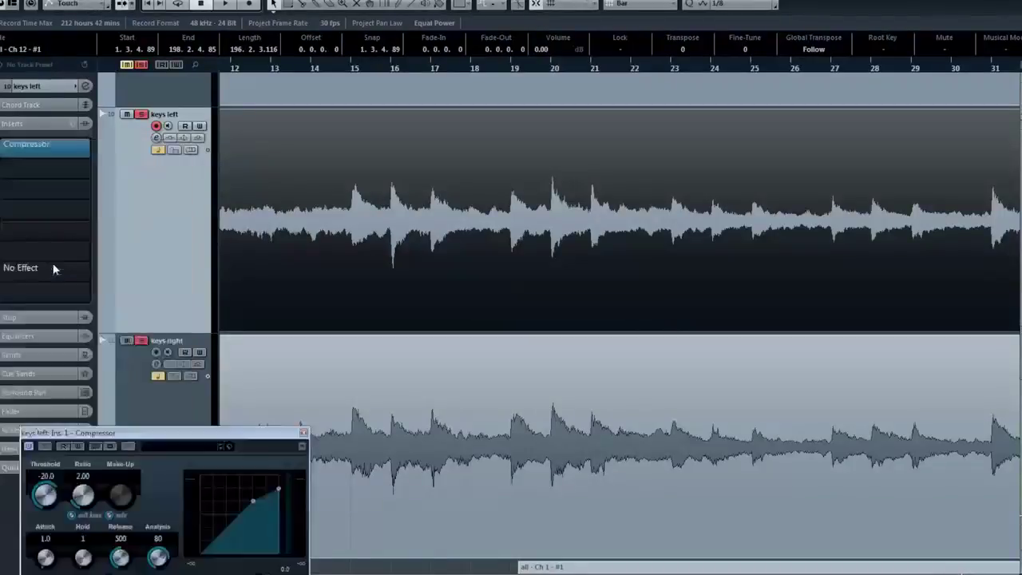
Step: Turn off the keys left Compressor's automatic make-up gain and adjust its ratio
{"action": "left_click_drag", "start_coordinate": [127, 436], "coordinate": [288, 228]}
{"action": "left_click", "coordinate": [268, 307]}
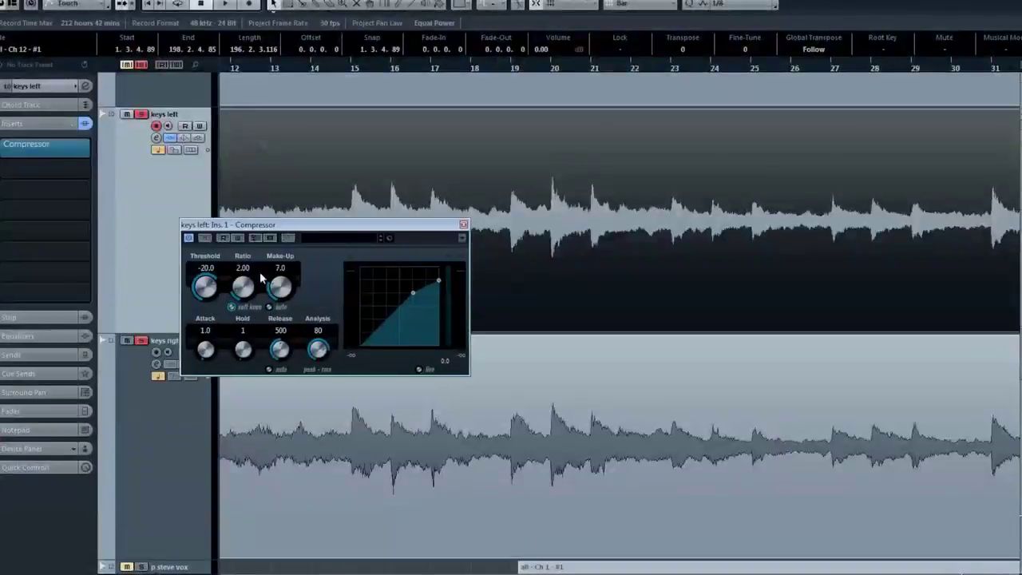
{"action": "left_click_drag", "start_coordinate": [241, 285], "coordinate": [212, 287]}
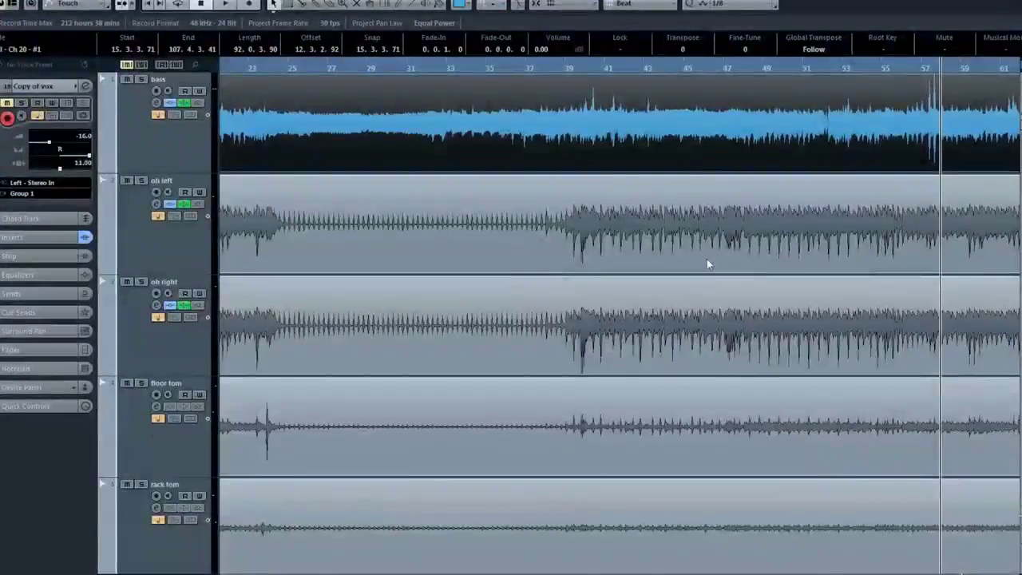